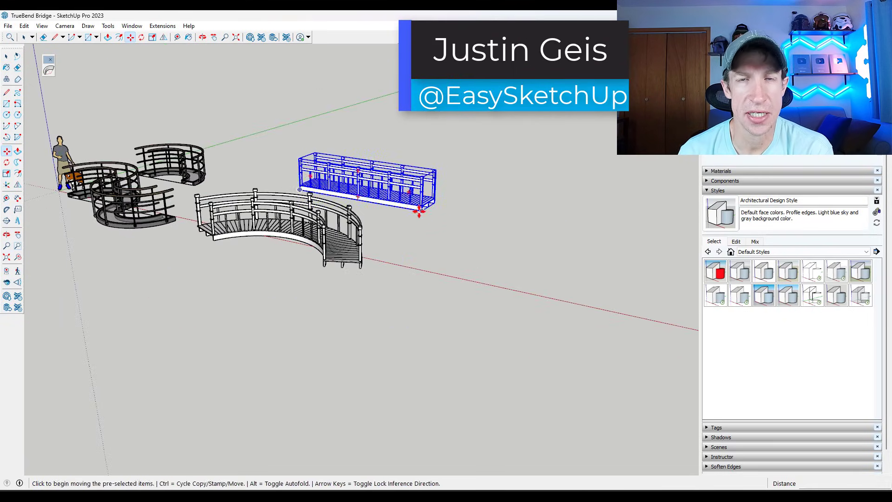
Rotate the selected straight bridge component onto its side
scroll(537, 219, "up", 5)
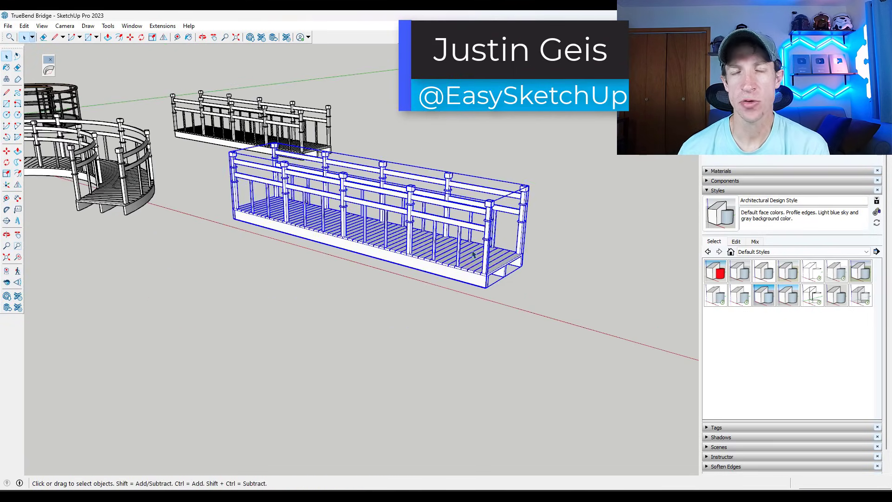
key("m")
left_click(507, 222)
left_click(515, 204)
middle_click_drag(507, 219, 491, 260)
left_click(492, 260)
left_click(483, 344)
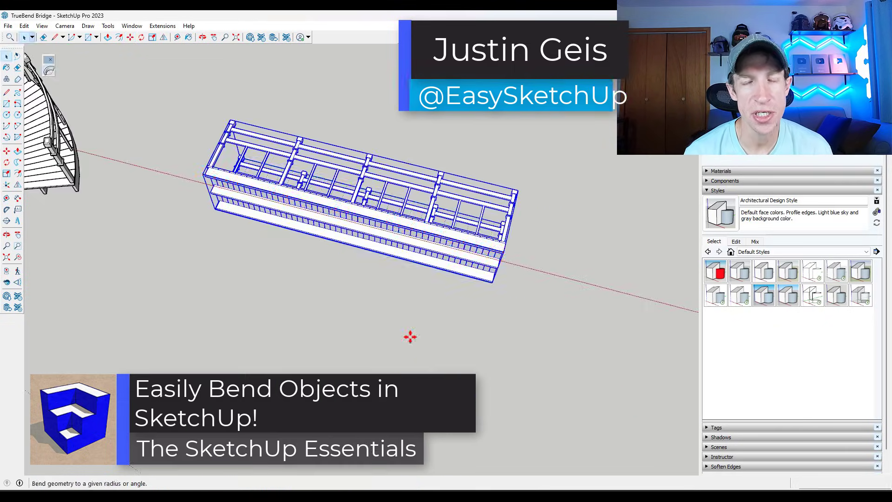
Bend the rotated bridge component by 90 degrees with TrueBend
left_click_drag(347, 241, 344, 261)
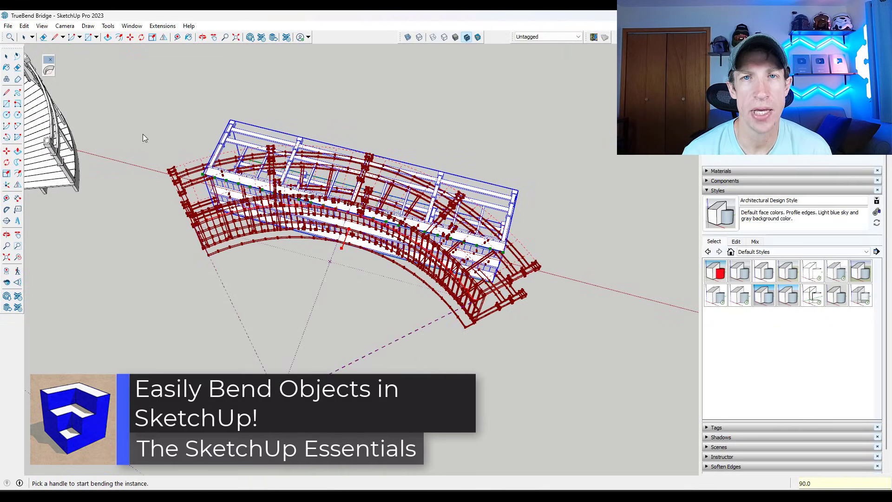
key("Return")
scroll(519, 310, "down", 3)
middle_click_drag(519, 310, 390, 155)
key("b")
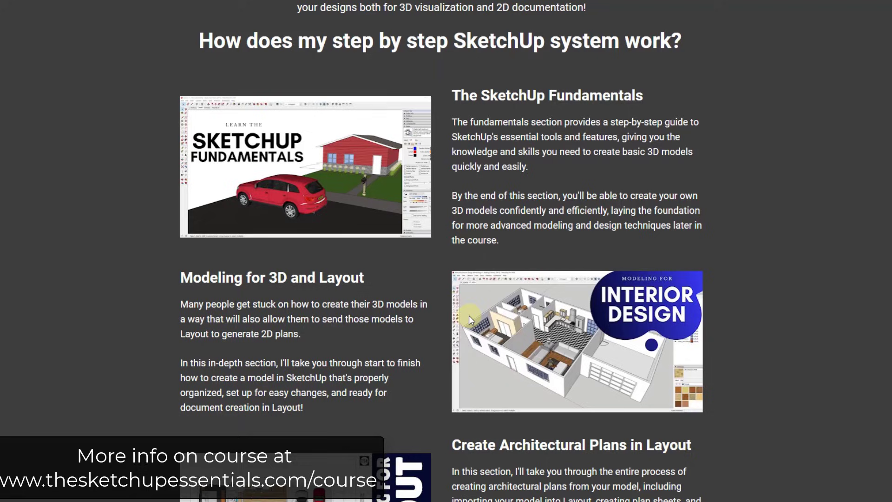
Read through the SketchUp Essentials course page, from the course sections and topics to the live member calls
scroll(357, 186, "down", 8)
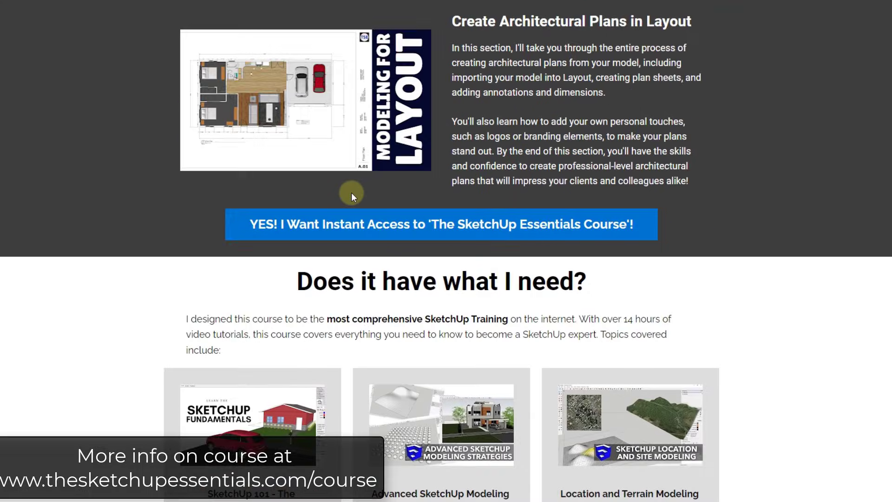
scroll(351, 193, "down", 5)
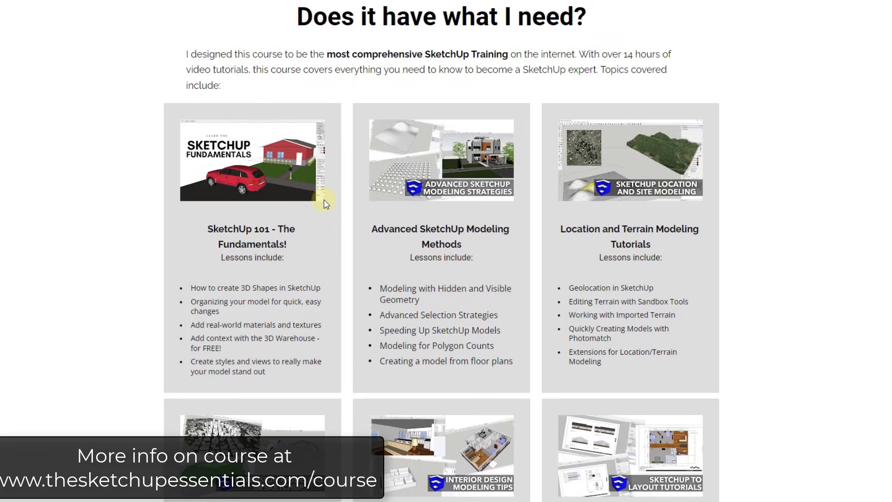
scroll(324, 200, "down", 15)
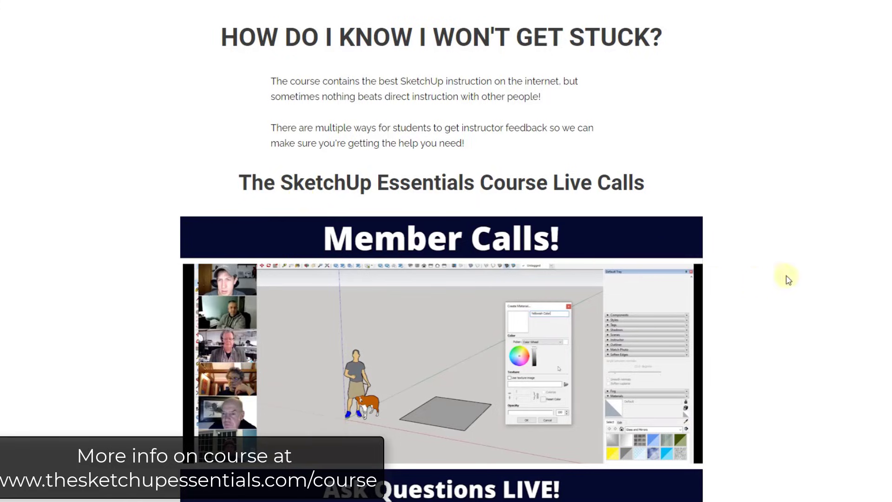
scroll(441, 251, "down", 1)
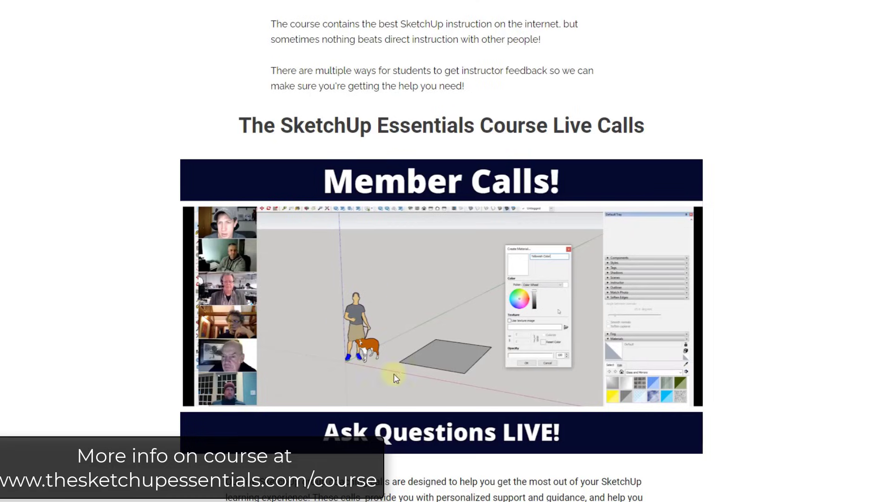
scroll(441, 251, "down", 2)
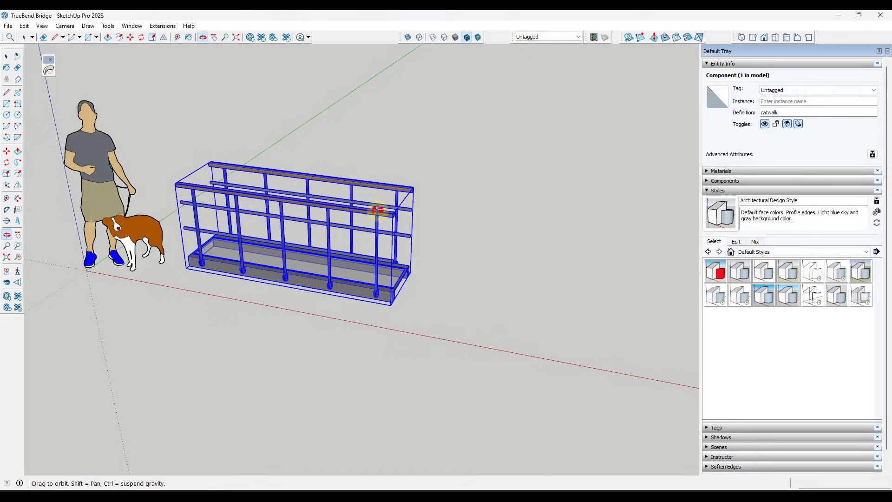
Search the Extension Warehouse for truebend and open the TrueBend extension's page
scroll(150, 122, "up", 1)
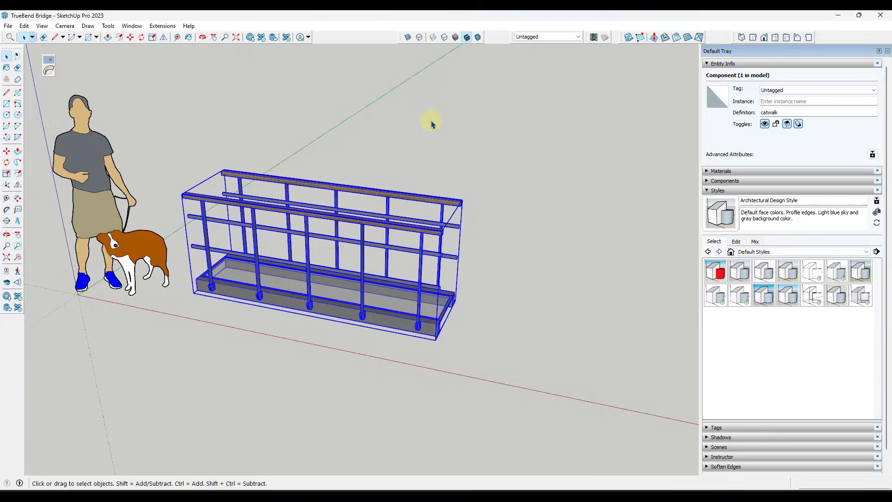
scroll(408, 119, "down", 1)
scroll(209, 105, "up", 1)
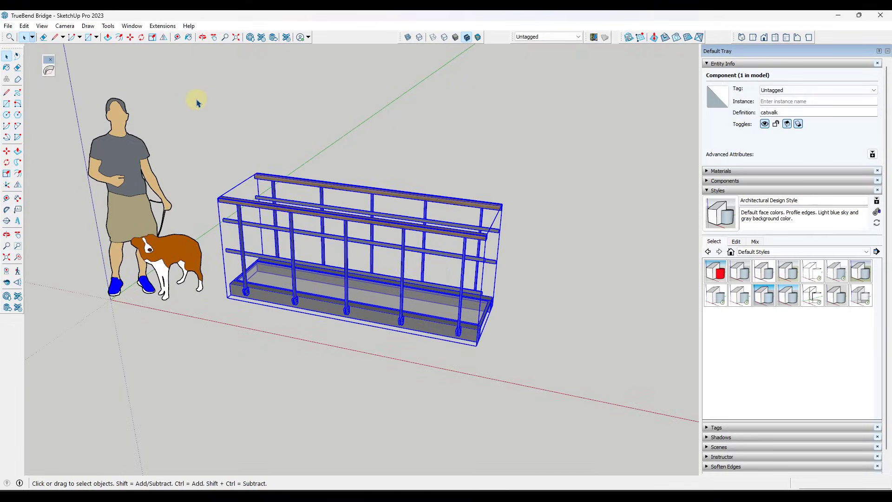
left_click(262, 38)
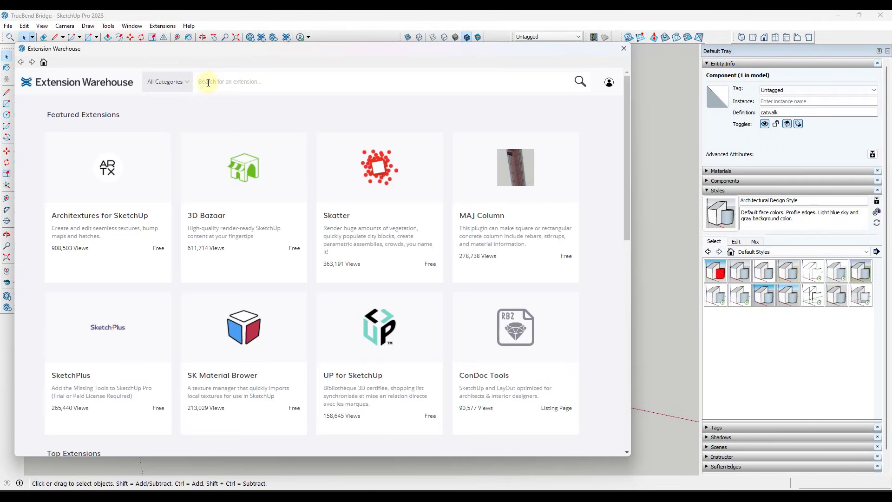
left_click(224, 82)
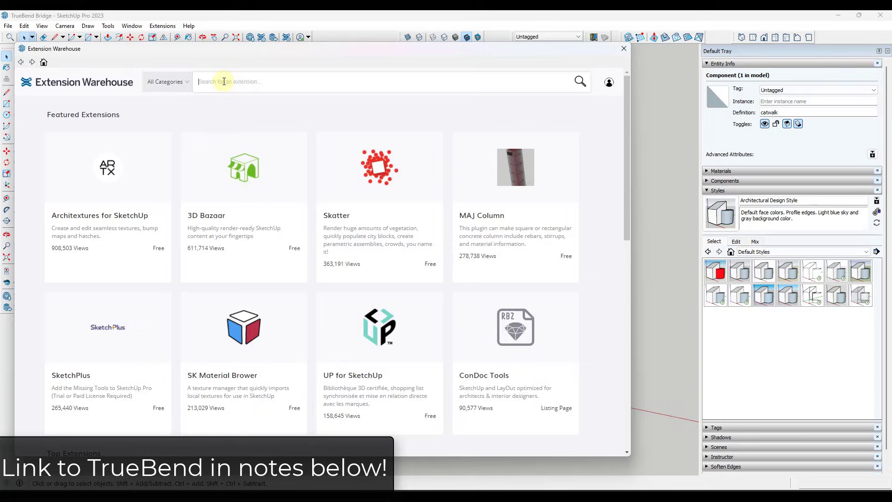
type("tr")
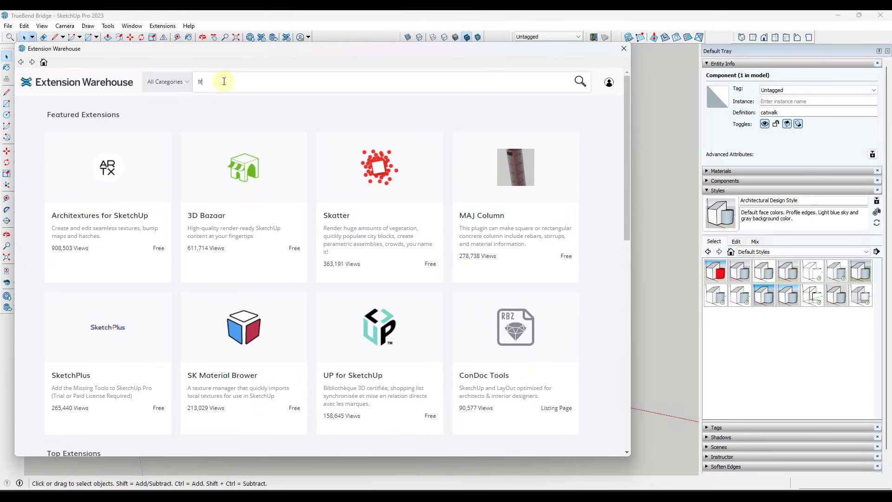
type("ue")
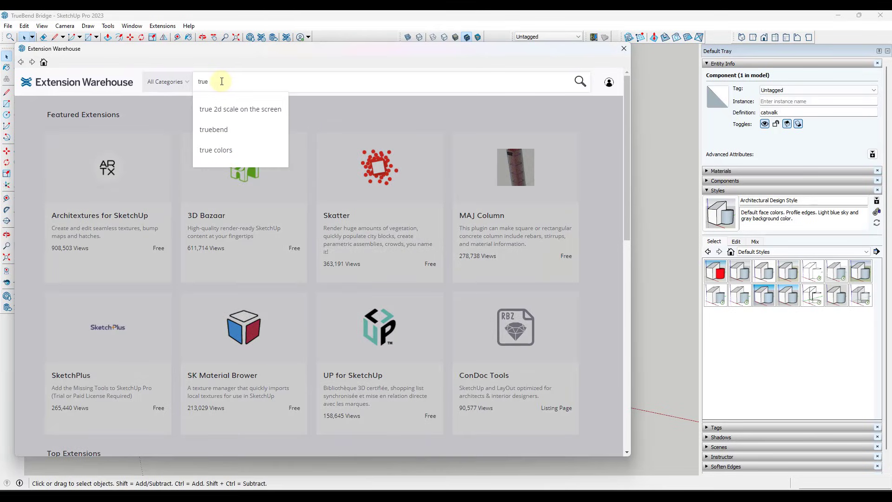
left_click(229, 134)
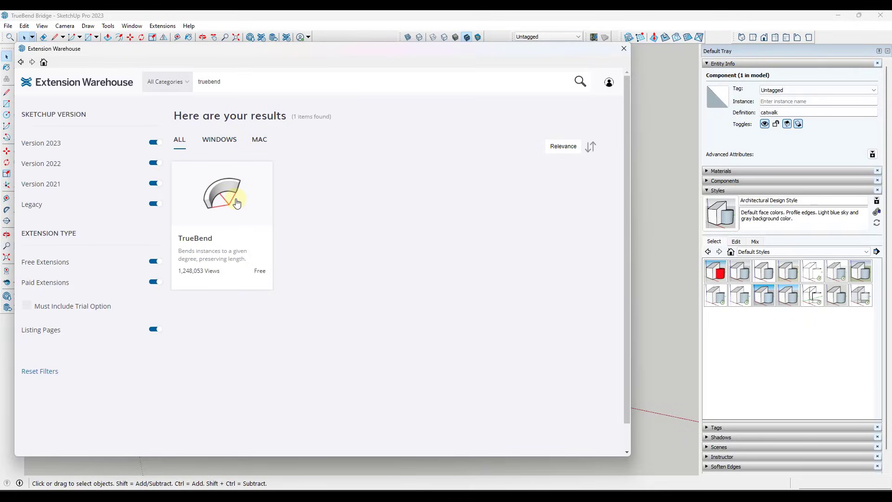
left_click(254, 207)
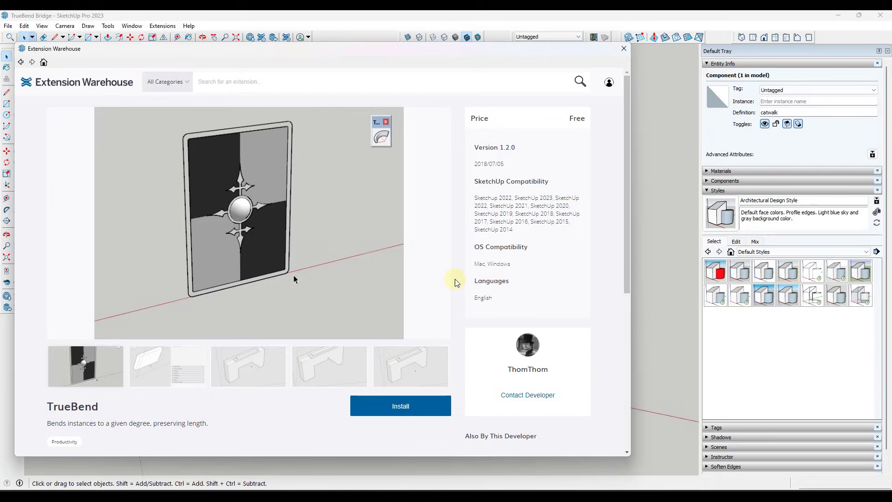
Examine the TrueBend preview and extension details, and close the Extension Warehouse
scroll(515, 367, "down", 1)
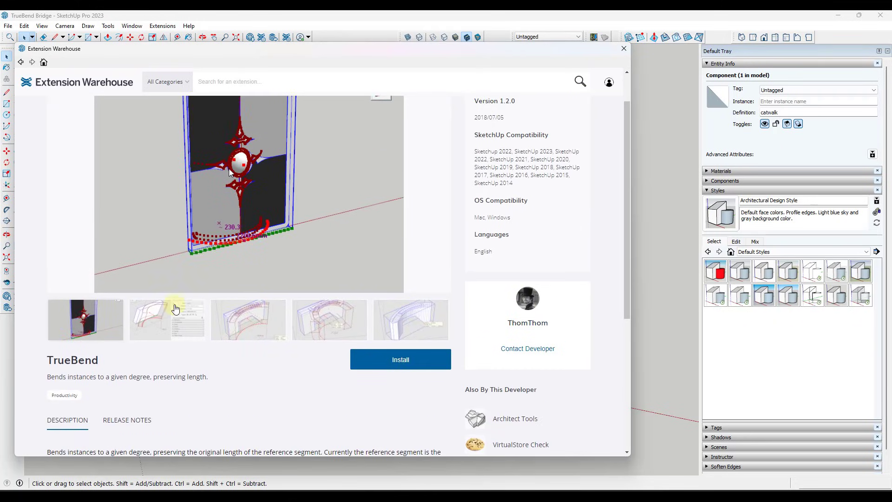
scroll(538, 65, "up", 1)
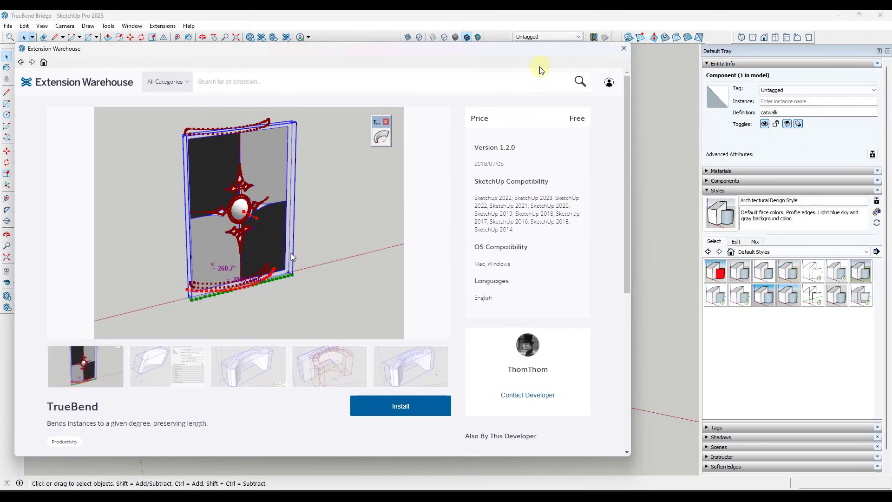
left_click(624, 48)
Try bending the selected catwalk component freehand with TrueBend, and leave the tool without applying the bend
scroll(344, 129, "down", 2)
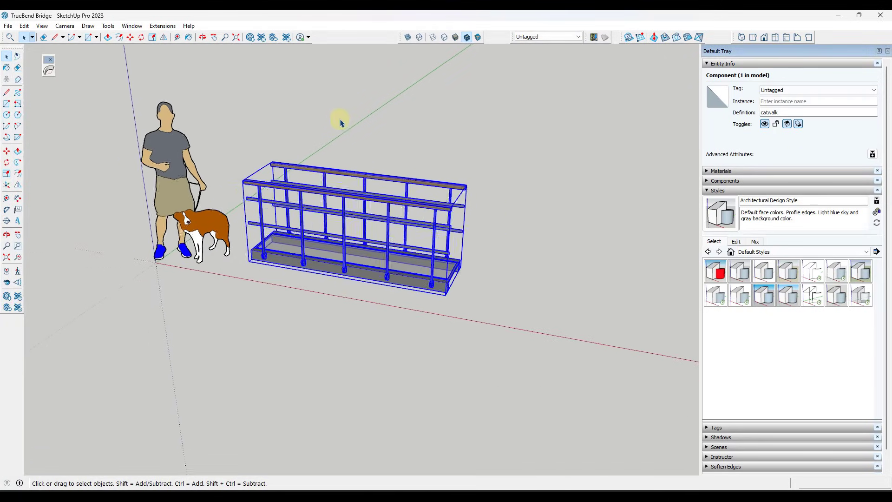
scroll(365, 225, "up", 2)
middle_click_drag(354, 232, 325, 215)
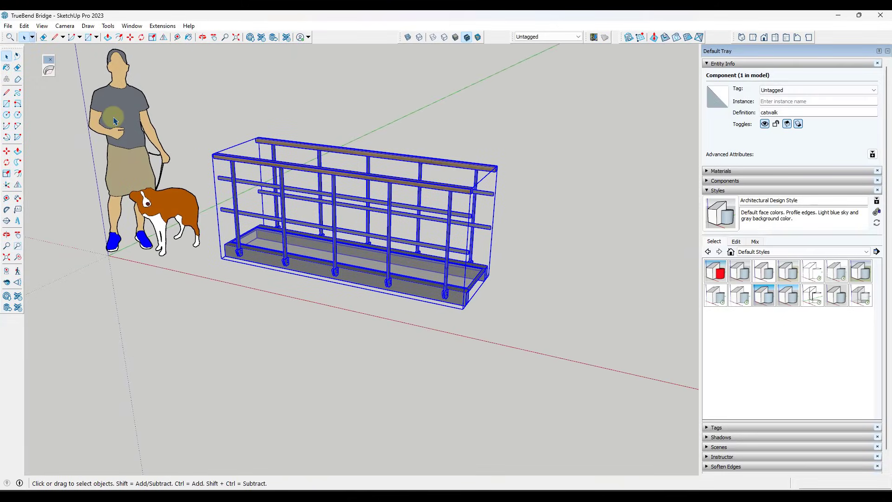
left_click(49, 70)
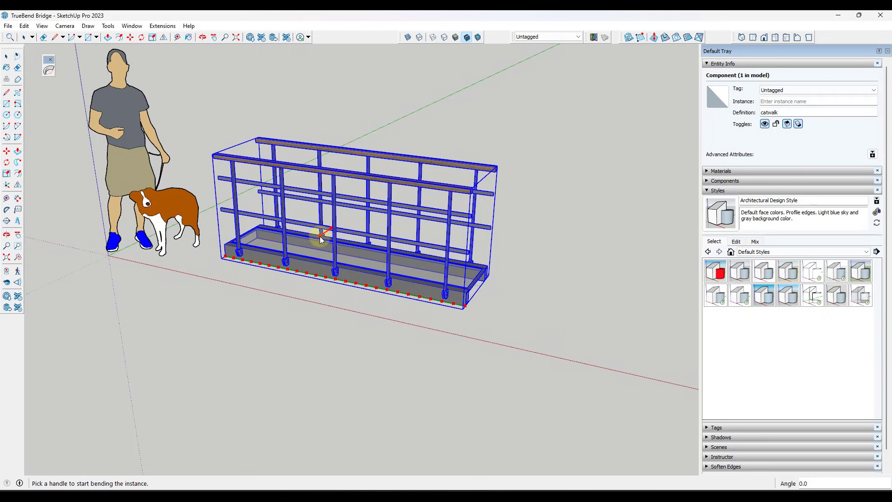
left_click_drag(319, 236, 303, 251)
key("Escape")
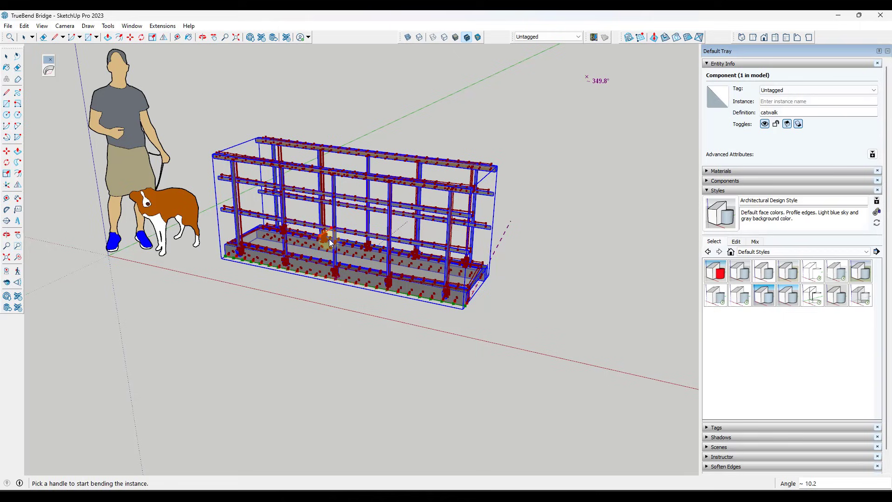
mouse_move(318, 240)
left_mouse_down()
mouse_move(262, 297)
mouse_move(319, 255)
mouse_move(321, 240)
left_mouse_up()
key("space")
scroll(335, 210, "down", 3)
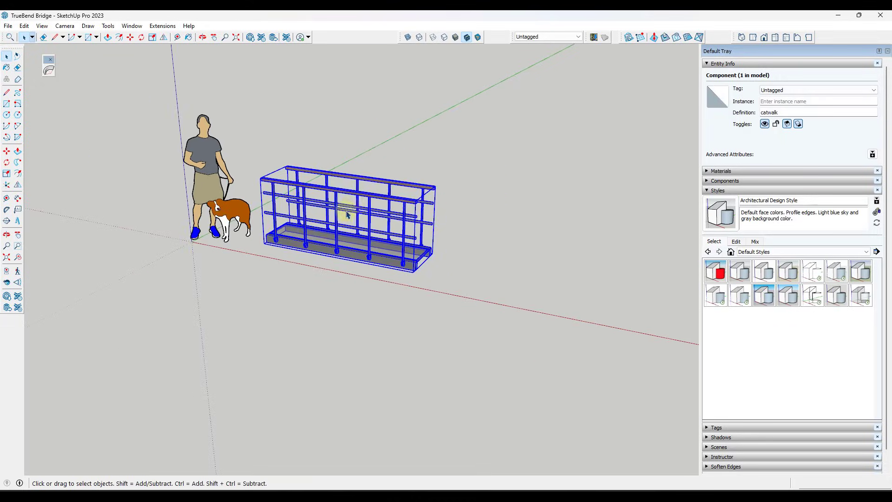
Try a 180-degree TrueBend bend on the catwalk component, and leave the tool without applying it
middle_click_drag(350, 202, 390, 246)
scroll(386, 227, "up", 2)
scroll(344, 205, "down", 2)
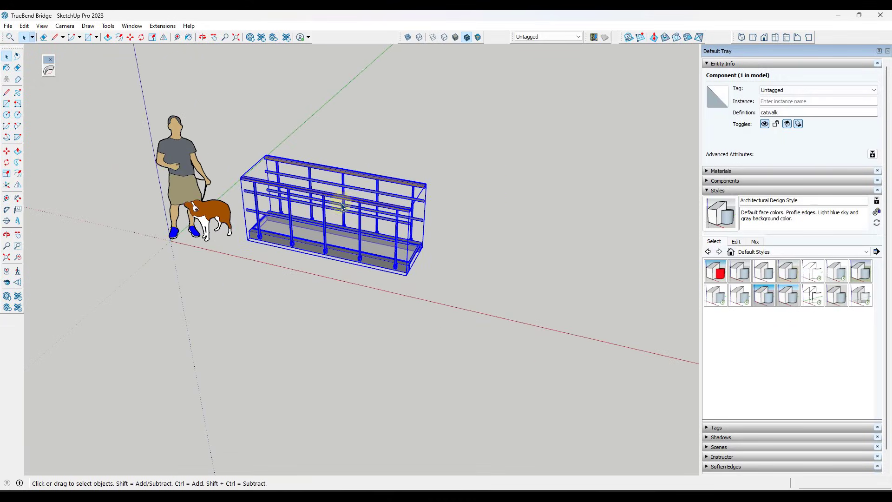
middle_click_drag(341, 190, 304, 164)
left_click(48, 70)
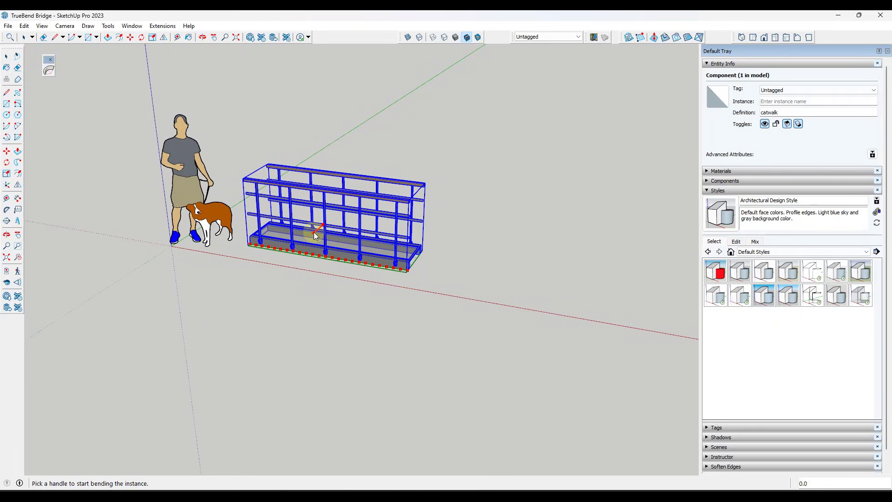
left_click_drag(314, 236, 307, 243)
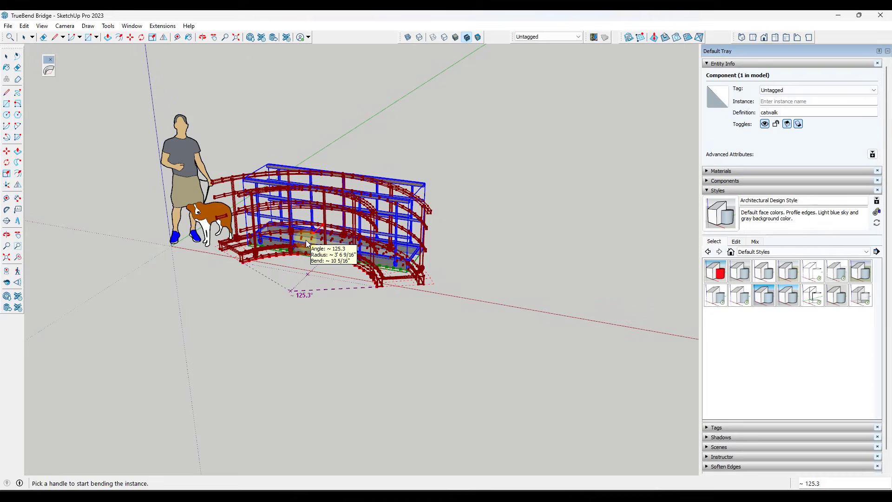
type("180.0")
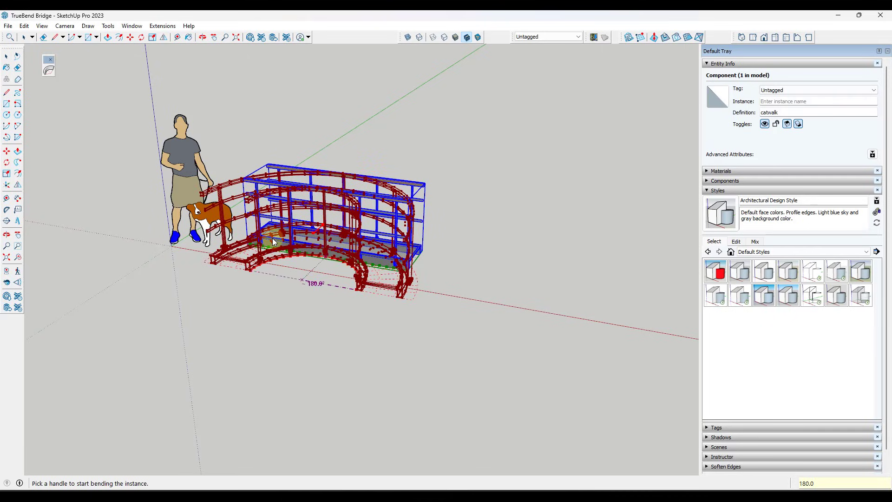
key("space")
Place a copy of the catwalk component behind the original along the green axis
mouse_move(402, 260)
middle_mouse_down()
mouse_move(347, 238)
mouse_move(390, 264)
middle_mouse_up()
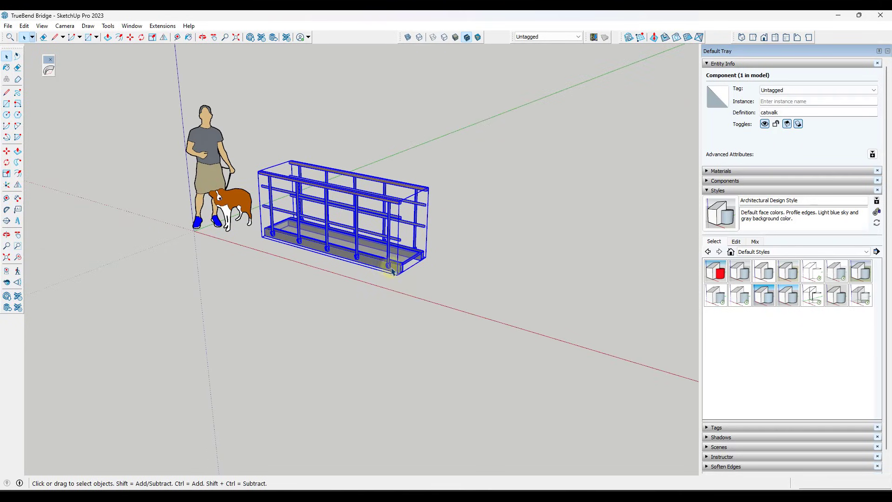
key("m")
left_click(400, 271)
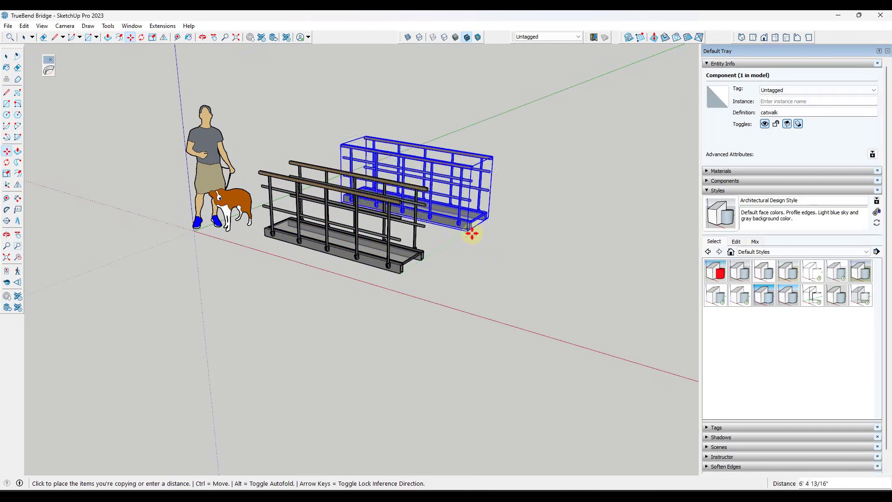
left_click(498, 212)
key("space")
Bend the front catwalk component 180 degrees with TrueBend and apply the bend
middle_click_drag(312, 225, 394, 252)
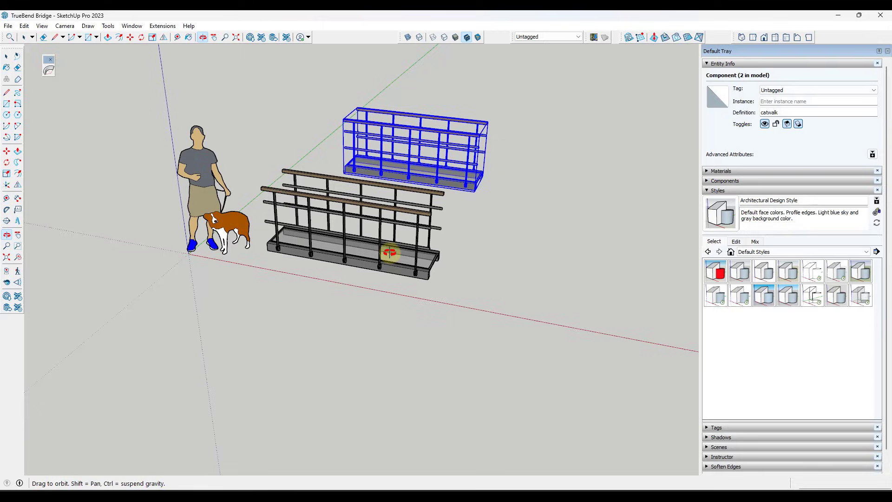
left_click(379, 209)
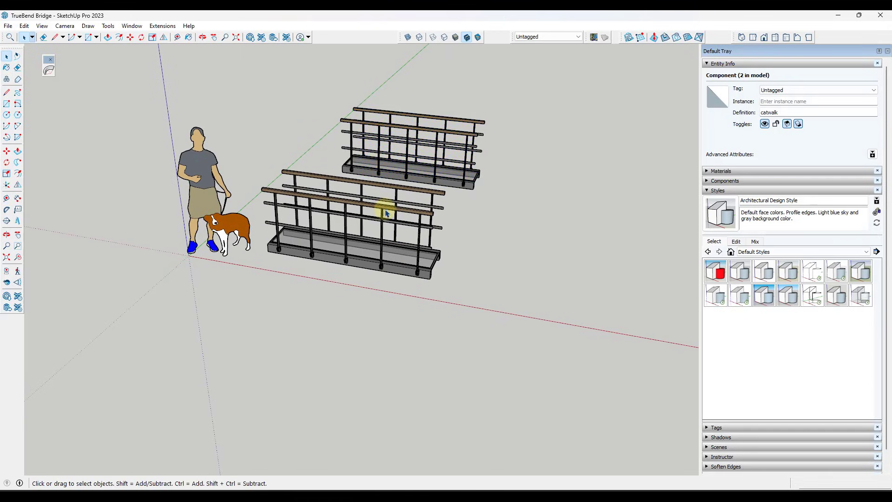
left_click(382, 213)
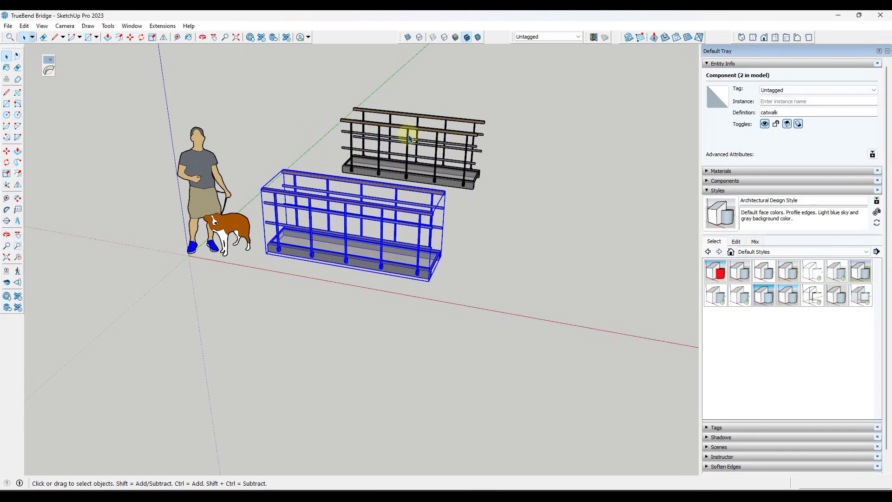
middle_click_drag(408, 138, 363, 209)
left_click(50, 70)
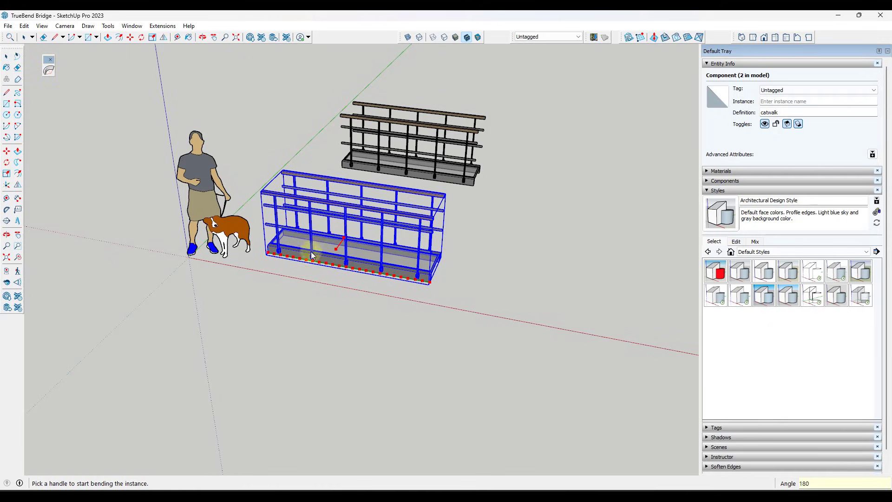
left_click(336, 252)
left_click(333, 252)
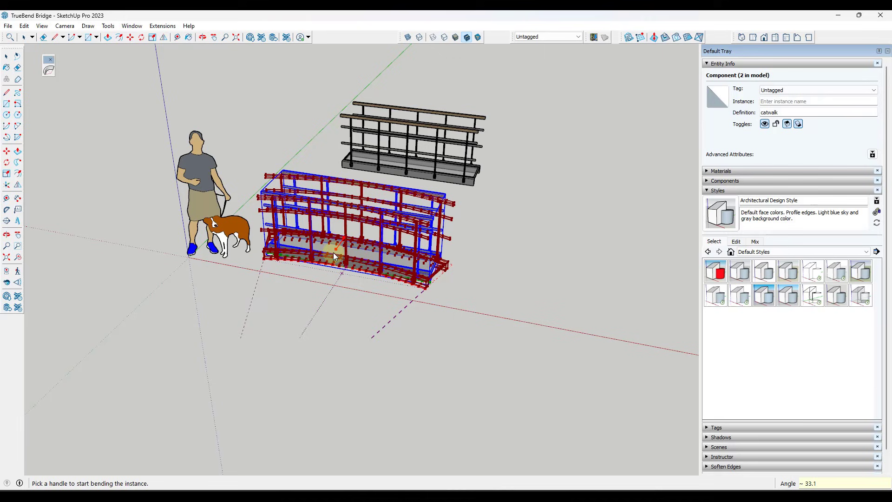
key("Return")
key("Return")
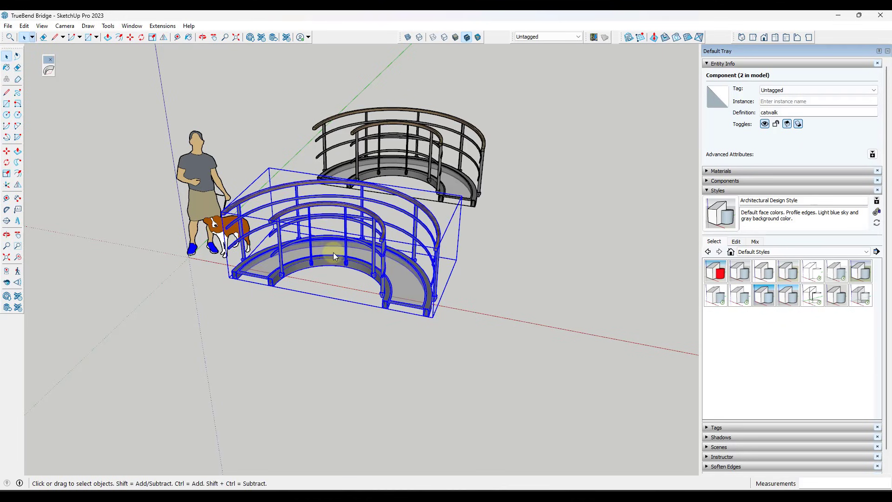
Rotate a copy of the front bent catwalk 180 degrees about the outer corner of its end
middle_click_drag(403, 315, 440, 281)
key("q")
key("space")
scroll(462, 299, "up", 3)
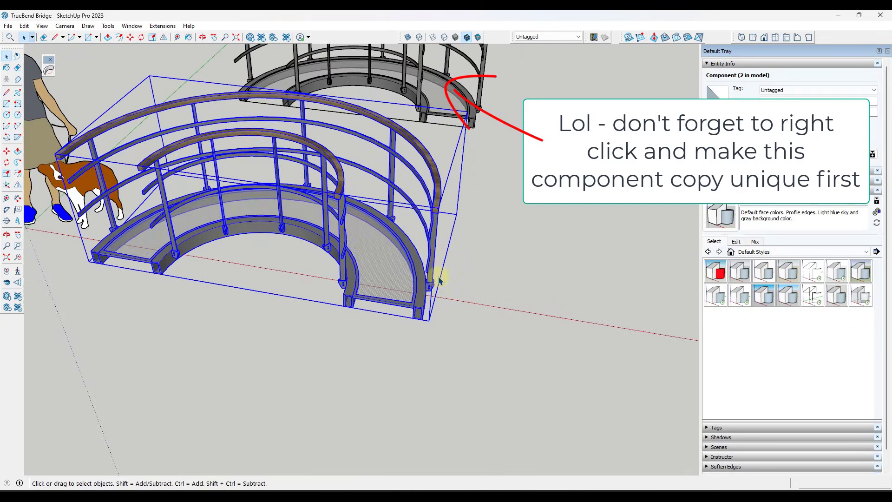
scroll(440, 281, "down", 2)
key("m")
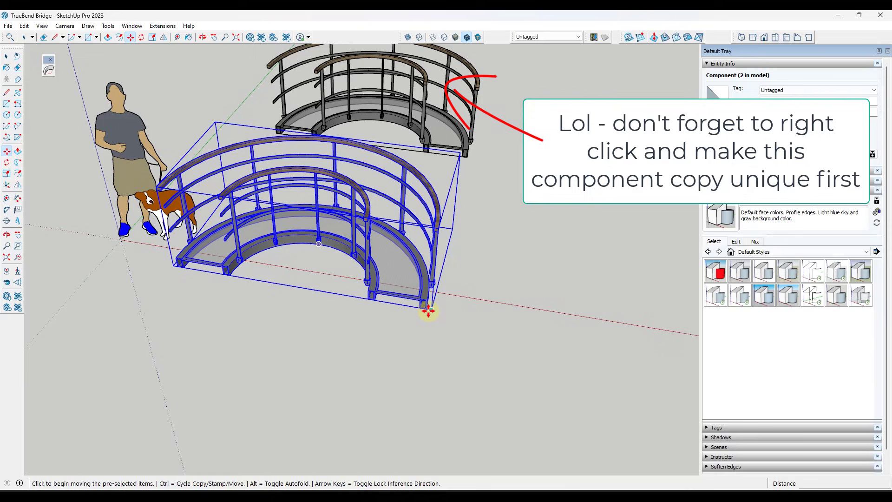
key("q")
left_click(425, 307)
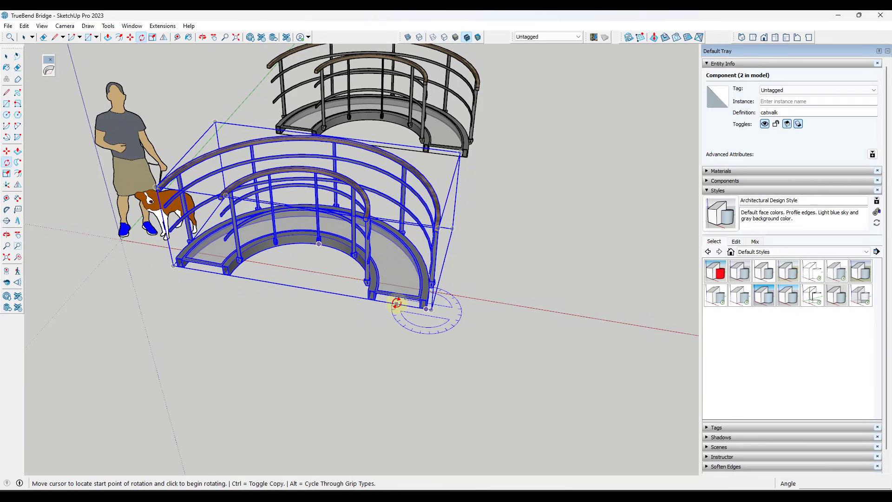
key("ctrl")
left_click(395, 304)
left_click(492, 319)
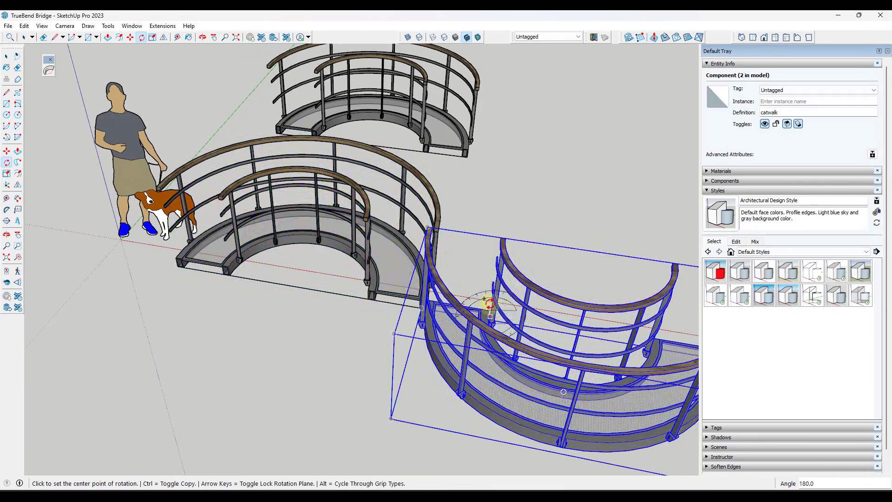
Move the rotated catwalk copy by its end corner onto the matching corner of the original catwalk's end
middle_click_drag(480, 299, 140, 297)
scroll(230, 287, "up", 4)
key("m")
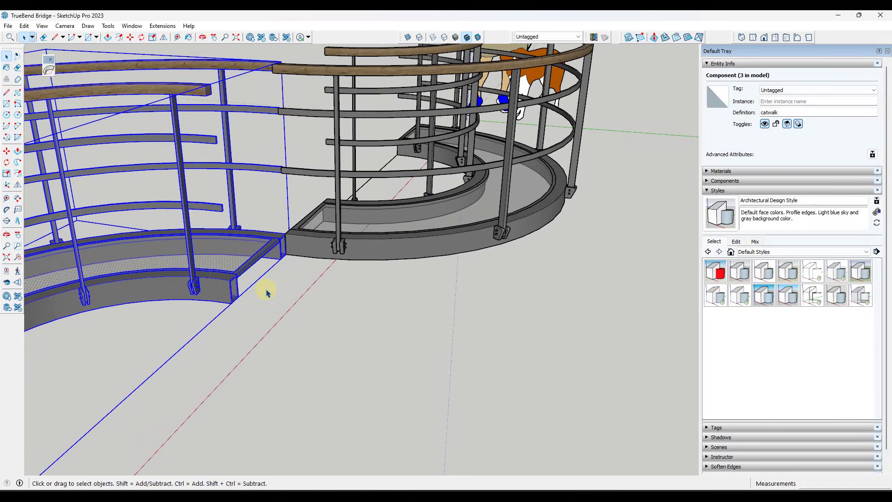
left_click(231, 302)
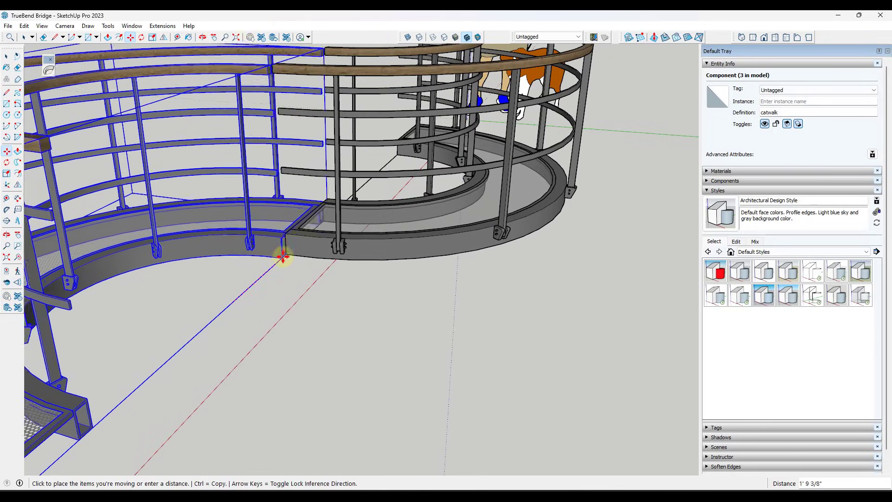
left_click(284, 255)
Examine the joint and overall S-shape of the two connected catwalk pieces, and clear the selection
scroll(265, 267, "down", 3)
middle_click_drag(265, 267, 459, 358)
scroll(410, 315, "up", 5)
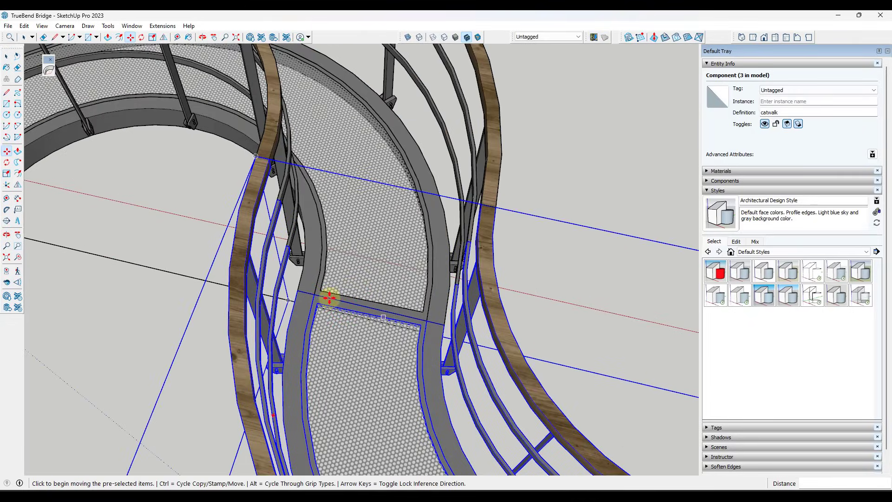
scroll(339, 288, "down", 5)
middle_click_drag(339, 288, 342, 166)
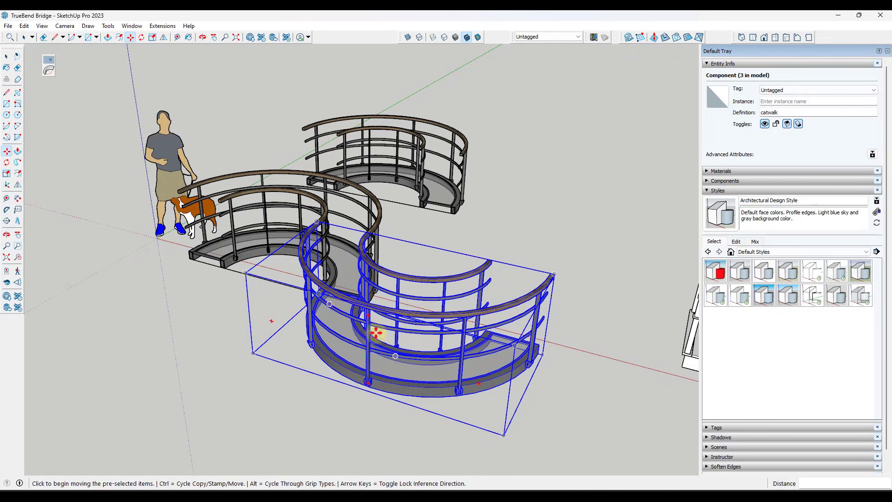
scroll(173, 234, "down", 3)
scroll(316, 232, "up", 1)
middle_click_drag(316, 232, 256, 232, "shift")
scroll(256, 232, "down", 1)
key("space")
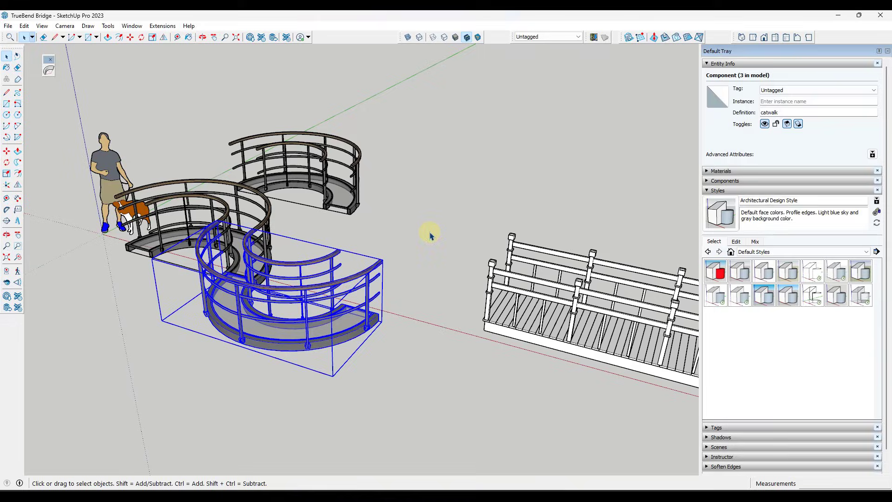
left_click(433, 232)
Place a copy of the straight white bridge group behind the original along the green axis
scroll(215, 214, "down", 4)
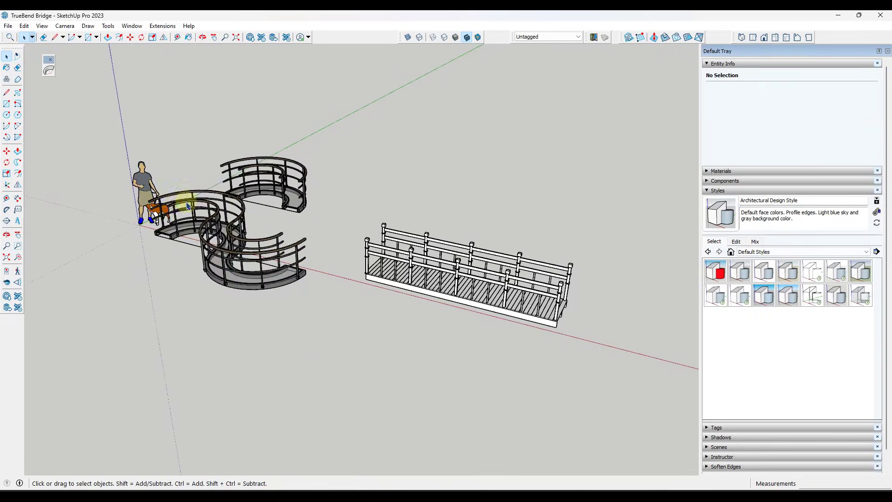
scroll(412, 268, "up", 2)
left_click(412, 268)
scroll(434, 286, "up", 1)
key("m")
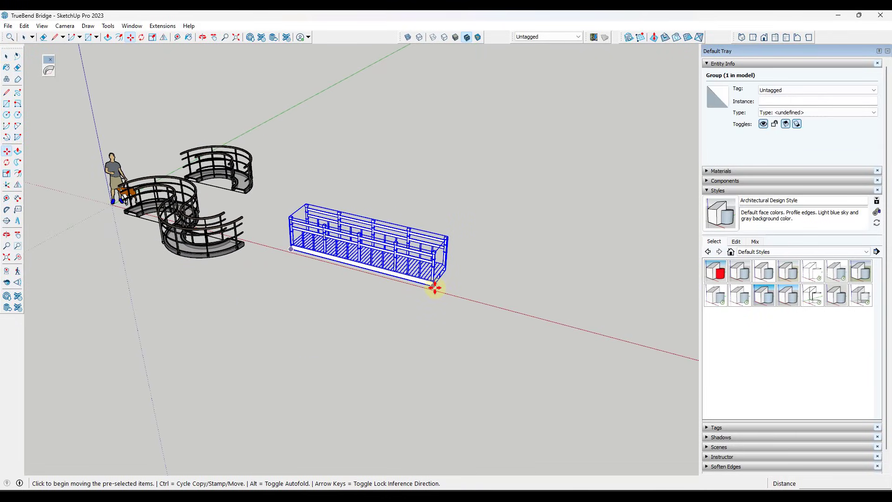
left_click(433, 288)
key("ctrl")
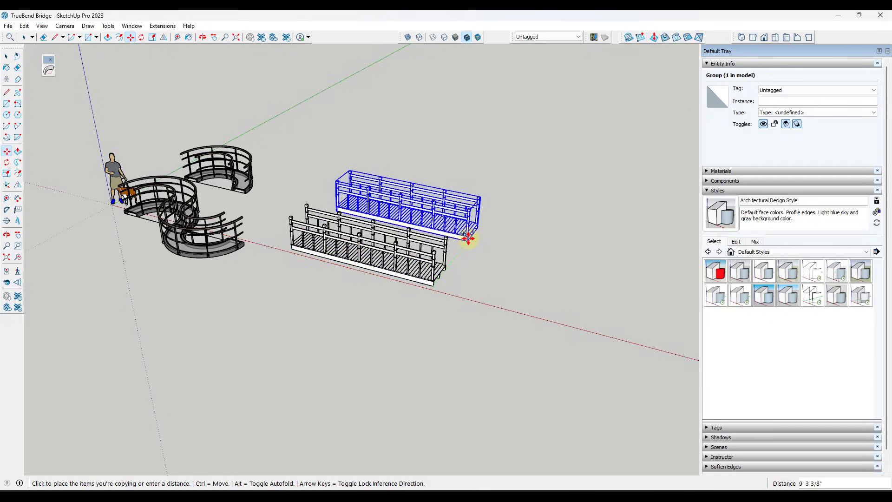
left_click(482, 227)
key("space")
Open the front bridge group to check the orientation of its local axes, and exit the group
scroll(398, 264, "up", 4)
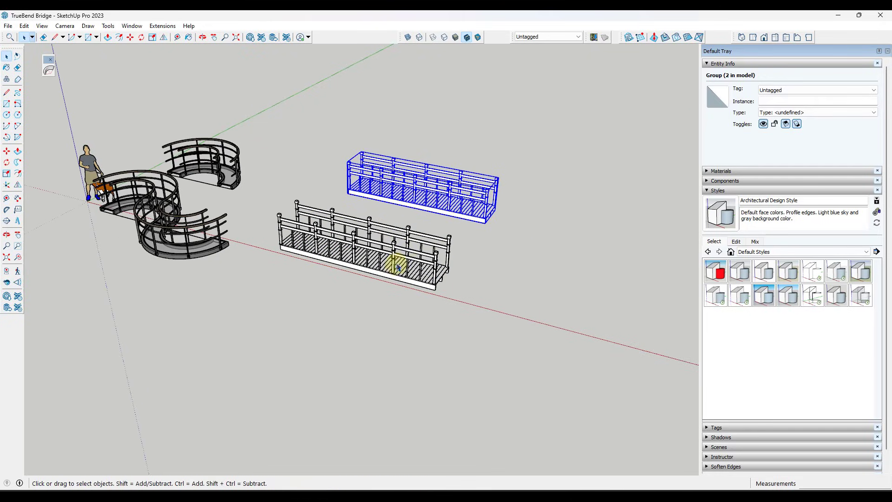
left_click(313, 289)
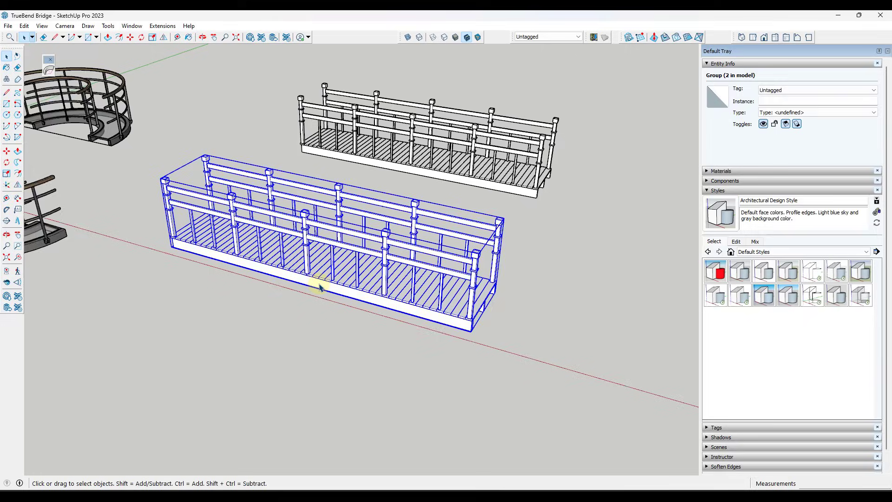
double_click(319, 287)
middle_click_drag(324, 285, 194, 269)
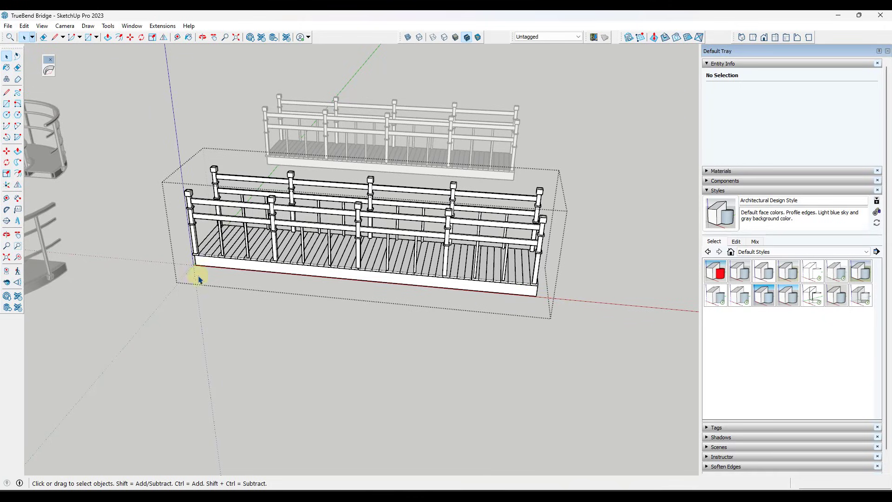
left_click(271, 333)
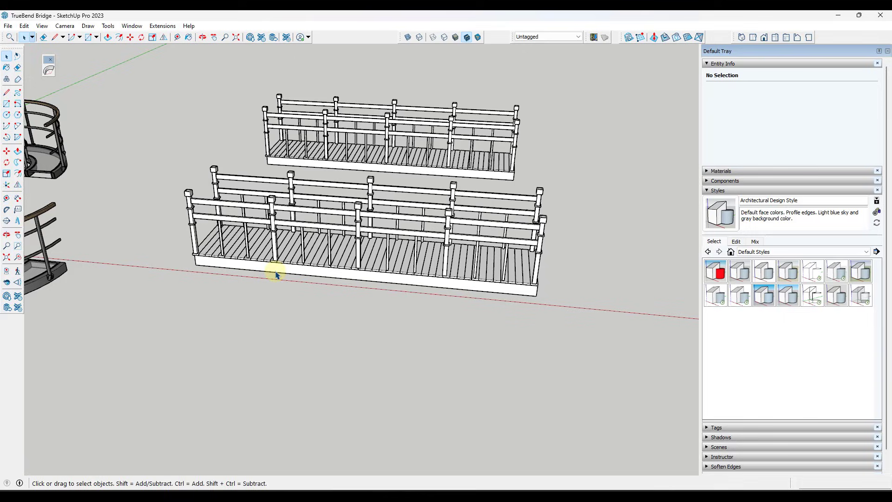
Bend the front bridge group 135 degrees with TrueBend and apply the bend
left_click(274, 271)
left_click(48, 70)
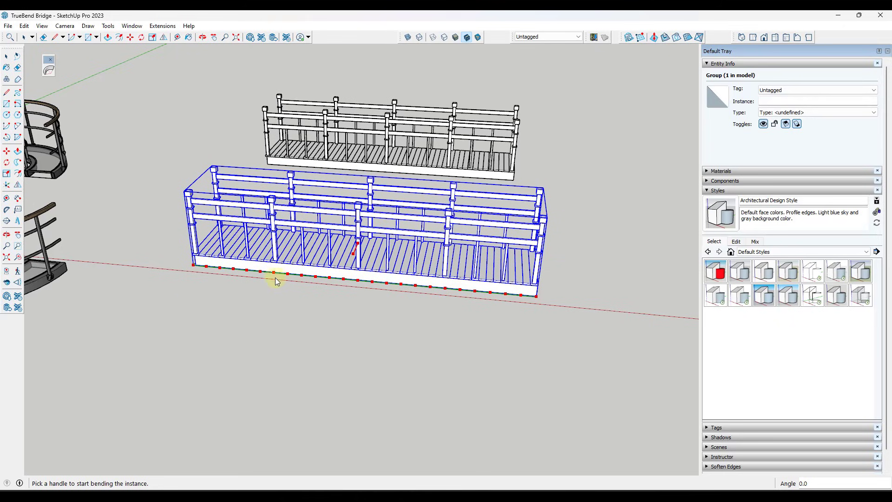
left_click_drag(354, 259, 339, 279)
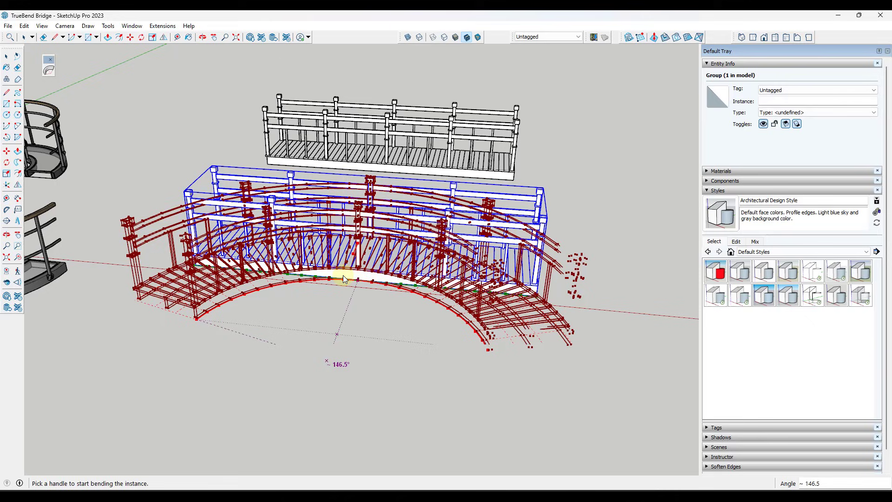
type("135")
key("Return")
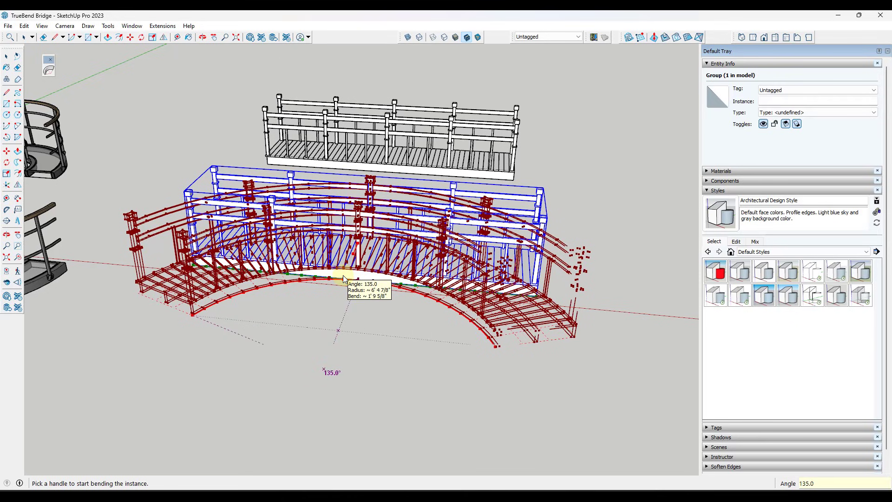
middle_click_drag(370, 195, 342, 295)
scroll(264, 221, "down", 4)
scroll(349, 262, "up", 3)
left_click(350, 262)
scroll(246, 282, "down", 2)
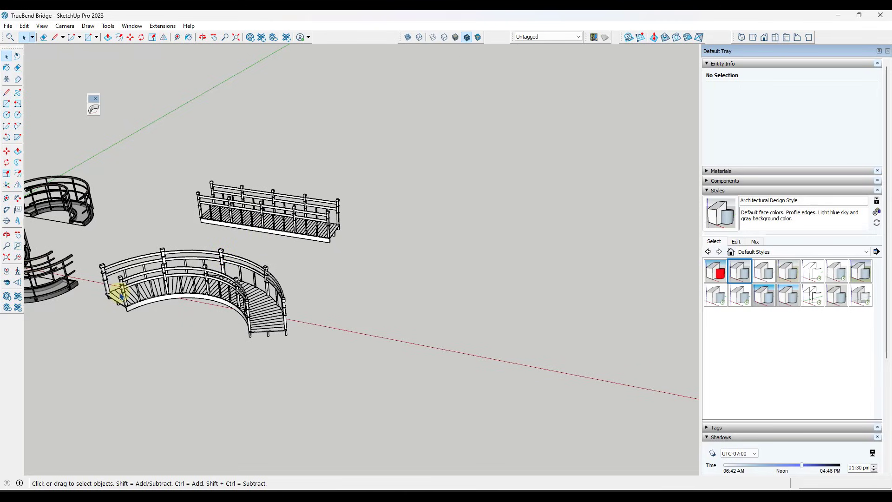
Place a copy of the remaining straight bridge group beside it along the red axis
left_click(293, 236)
middle_click_drag(292, 235, 302, 235)
key("m")
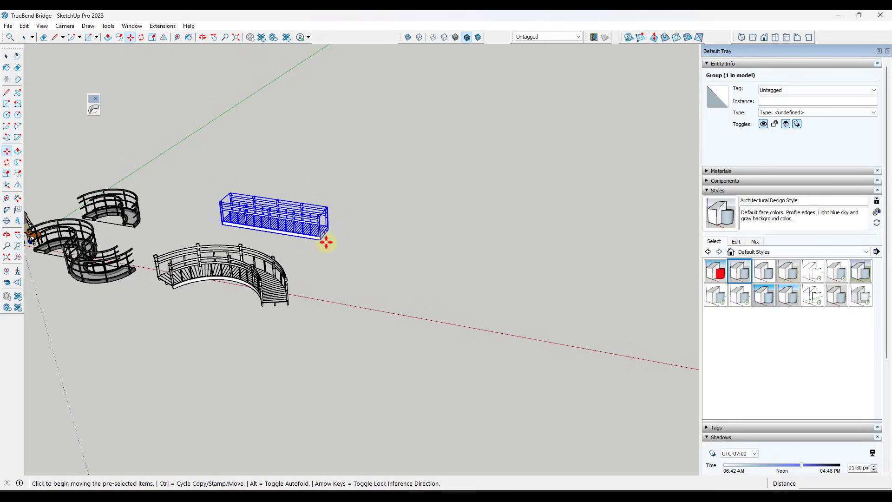
left_click(326, 242)
key("ctrl")
left_click(510, 265)
key("space")
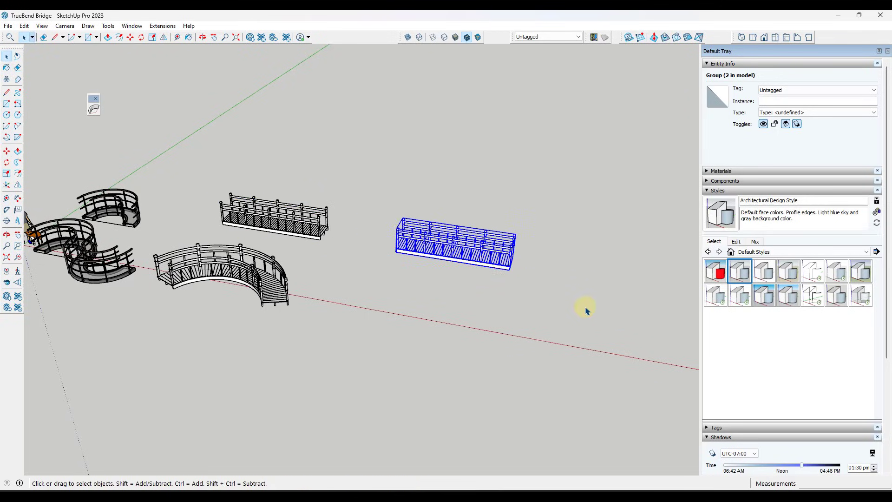
Open the new straight bridge copy to check its local axes, and exit the group
middle_click_drag(585, 310, 362, 267)
scroll(371, 254, "down", 3)
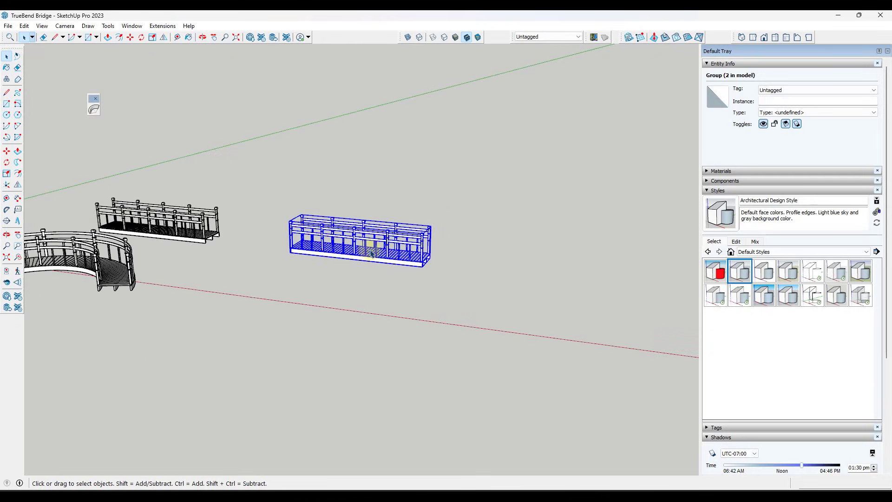
mouse_move(367, 258)
middle_mouse_down()
mouse_move(355, 255)
mouse_move(370, 271)
mouse_move(379, 266)
middle_mouse_up()
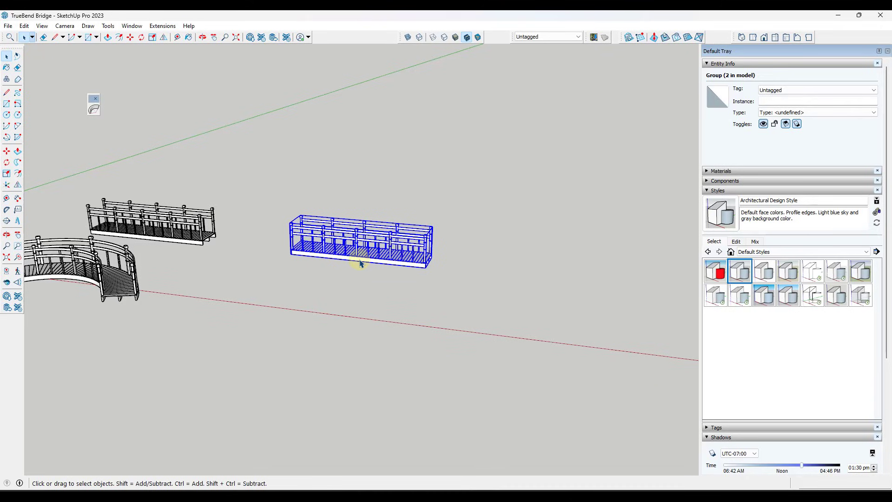
double_click(360, 263)
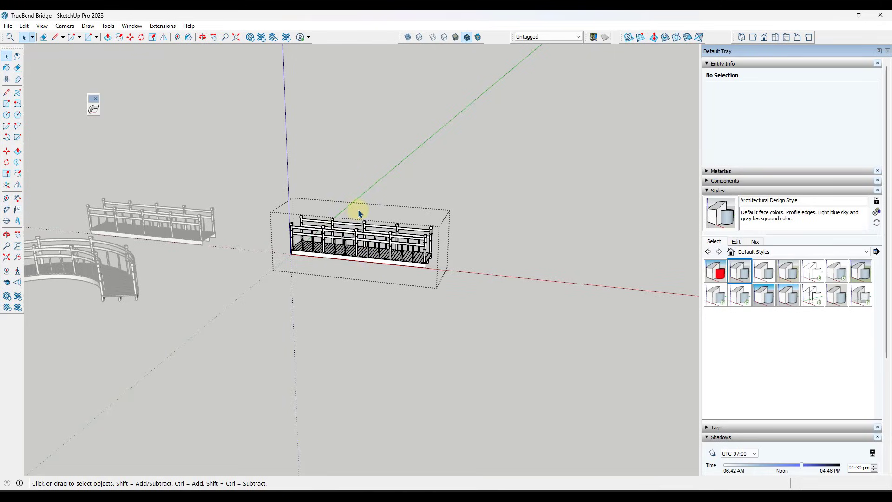
left_click(467, 252)
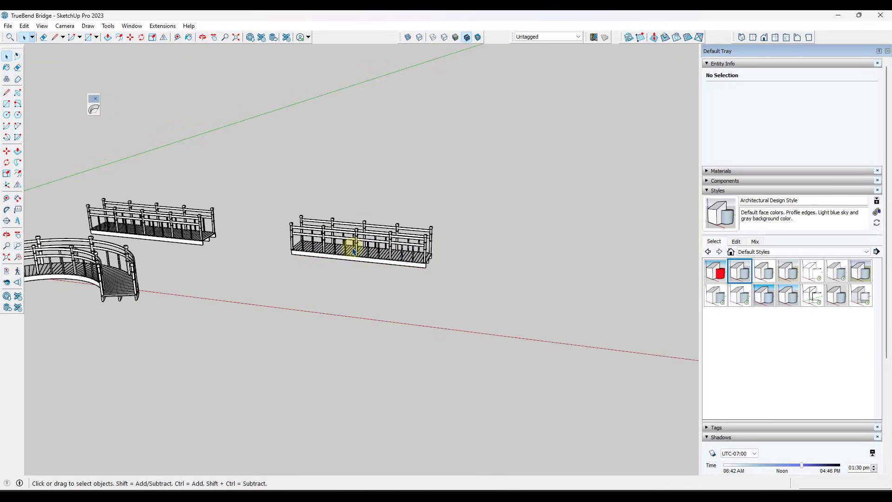
Try bending the new straight bridge copy sideways with TrueBend, and cancel the bend
scroll(353, 246, "up", 1)
left_click(352, 246)
scroll(353, 244, "down", 2)
scroll(354, 242, "up", 1)
scroll(316, 243, "up", 3)
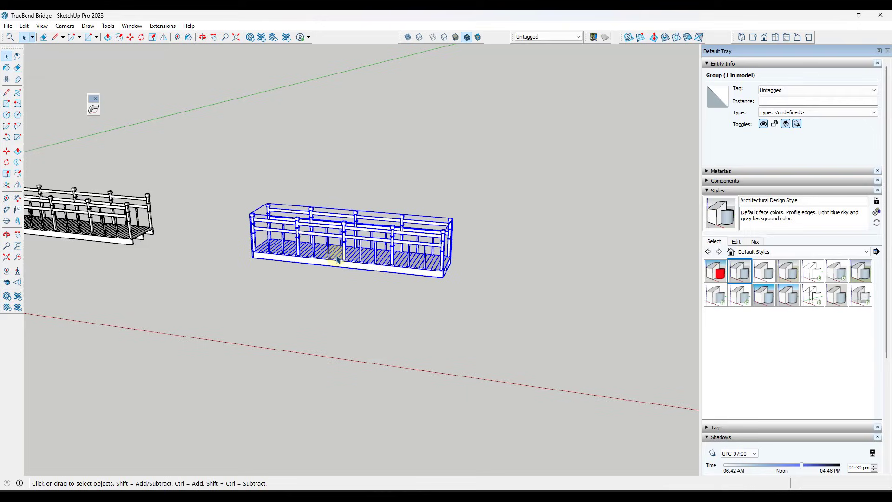
left_click(96, 110)
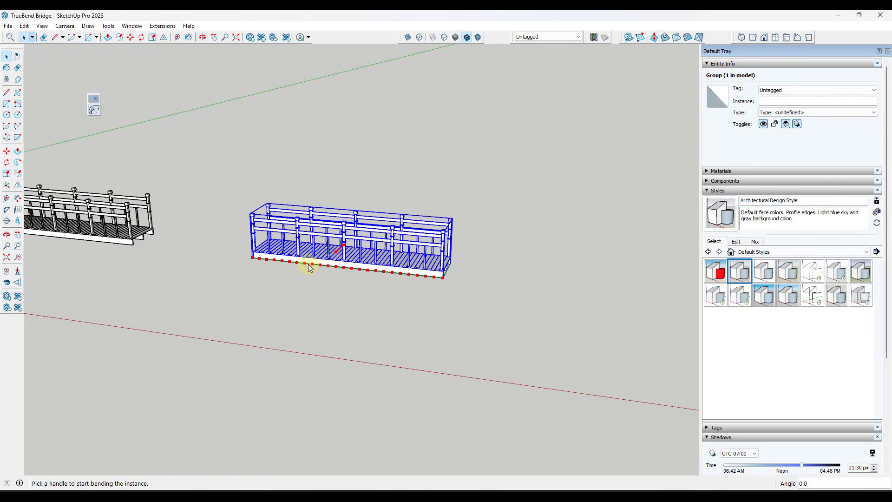
left_click_drag(338, 255, 329, 265)
key("Escape")
middle_click_drag(365, 256, 370, 274)
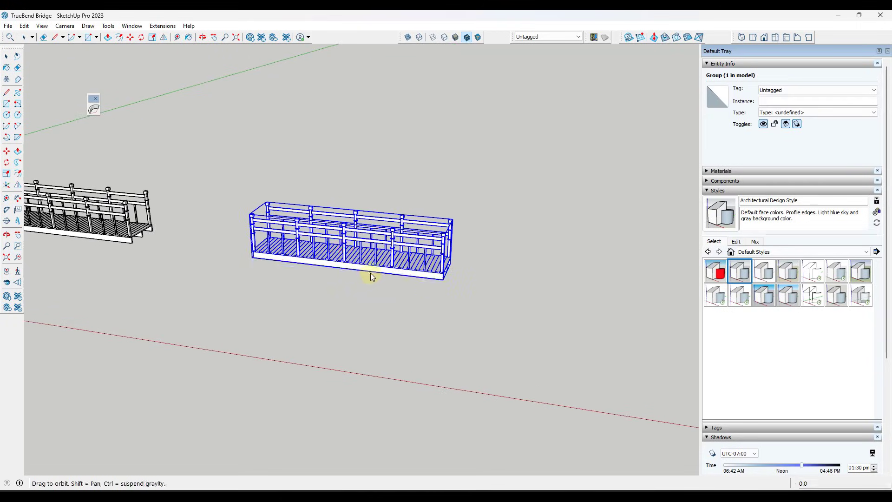
Reset the bridge copy's local axes with the origin mid-underside, red along its length and green pointing up, and exit the group
key("space")
double_click(346, 264)
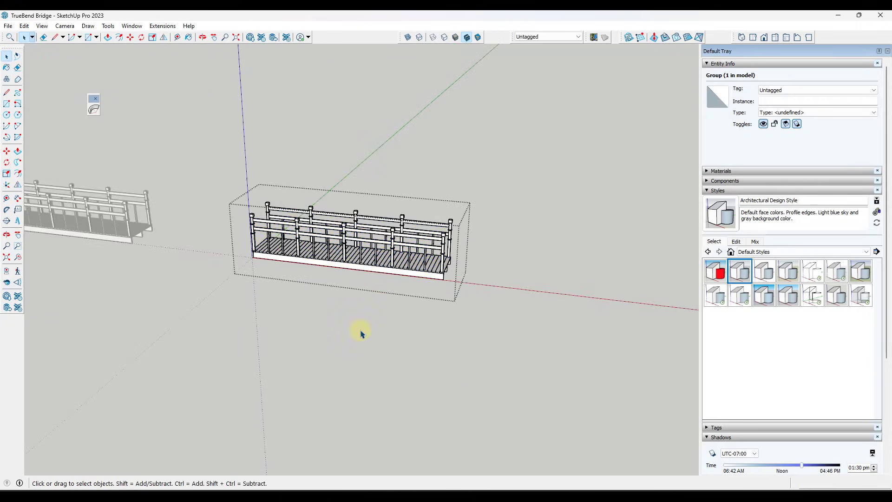
middle_click_drag(361, 332, 348, 105)
left_click(7, 185)
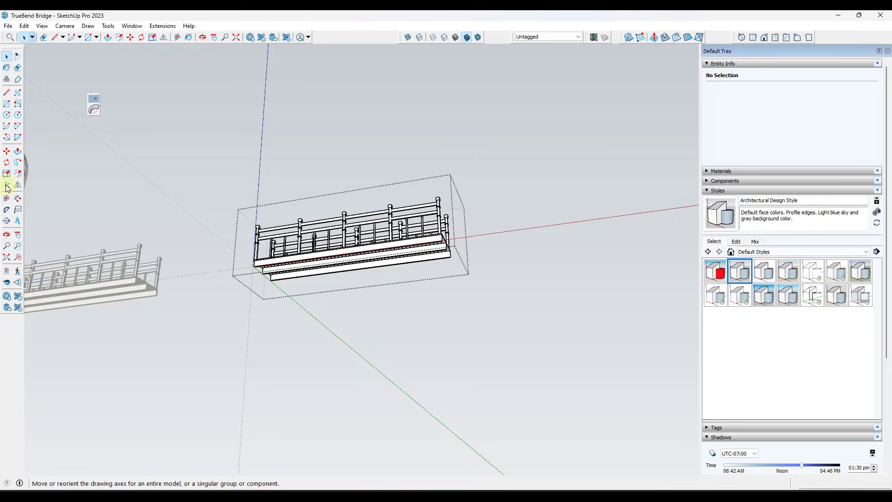
scroll(353, 266, "up", 3)
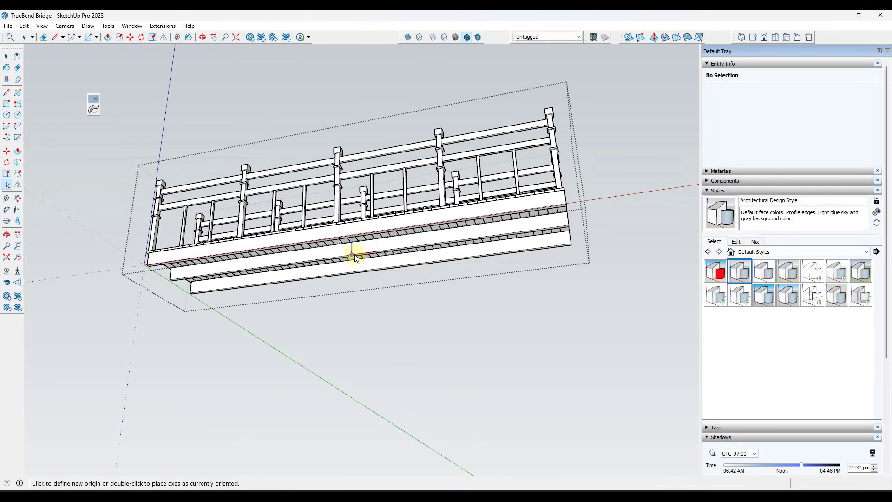
left_click(352, 255)
left_click(409, 249)
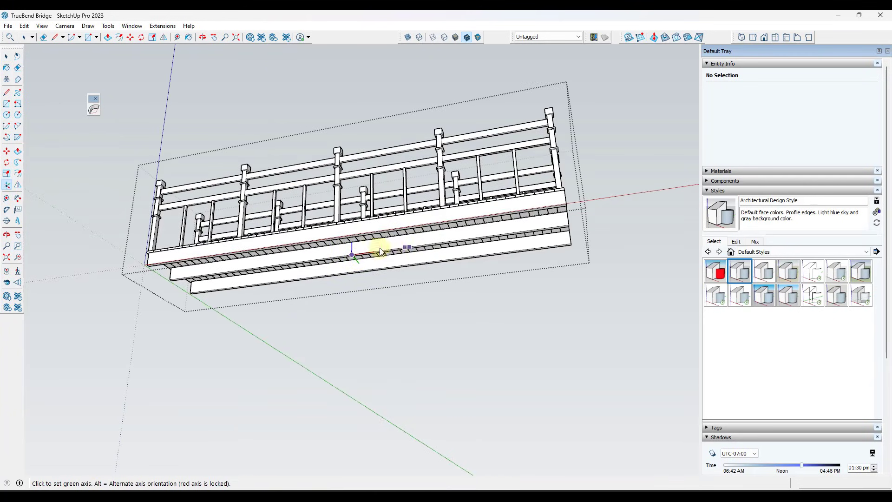
left_click(353, 246)
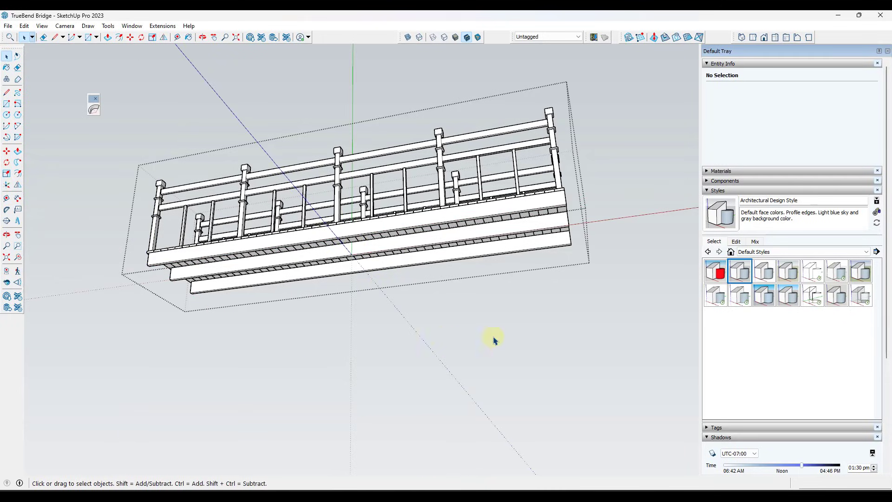
scroll(424, 329, "down", 8)
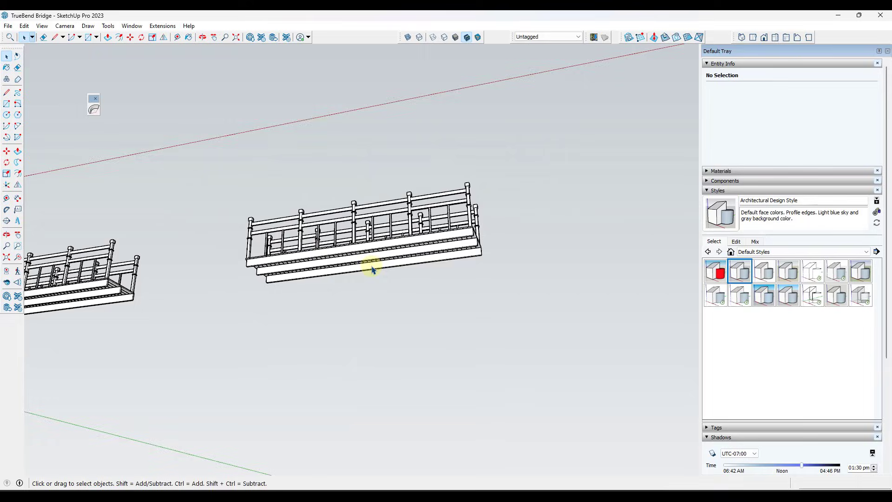
Start TrueBend on the bridge copy with the changed axes to check its bend handle direction, and exit the tool
left_click(320, 239)
scroll(365, 261, "up", 3)
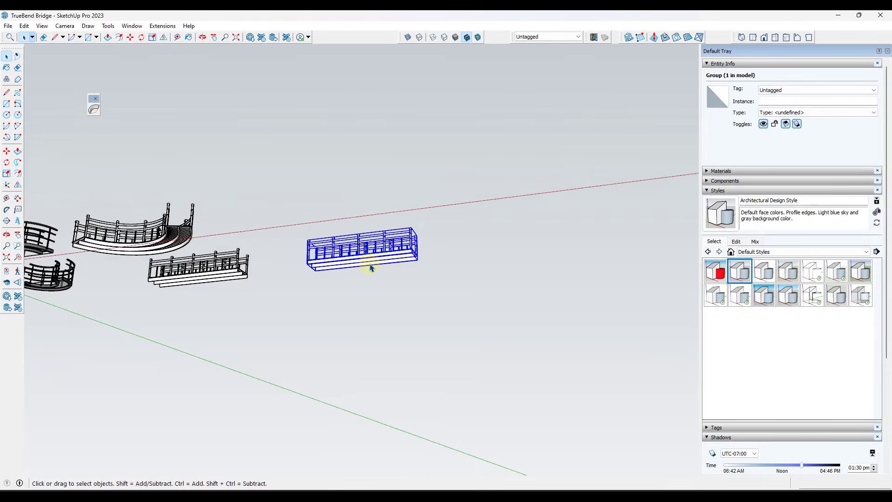
left_click(93, 109)
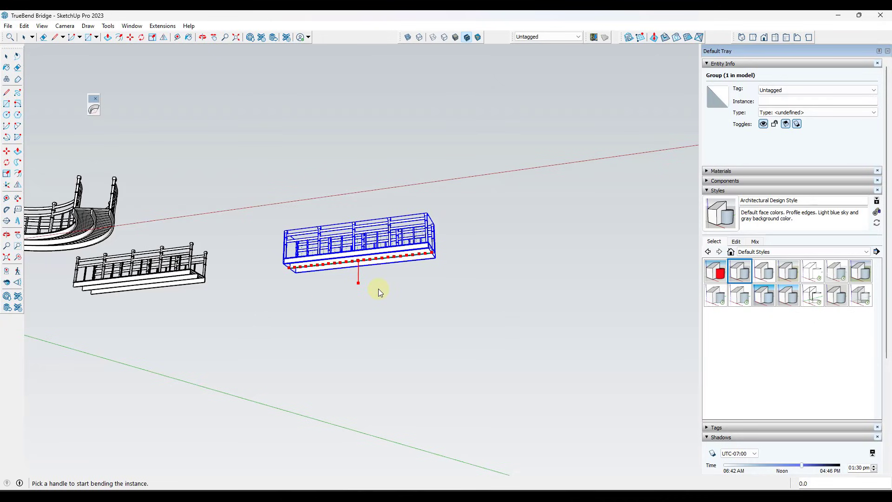
key("space")
Examine the straight bridge copy from below and from above
scroll(357, 255, "up", 2)
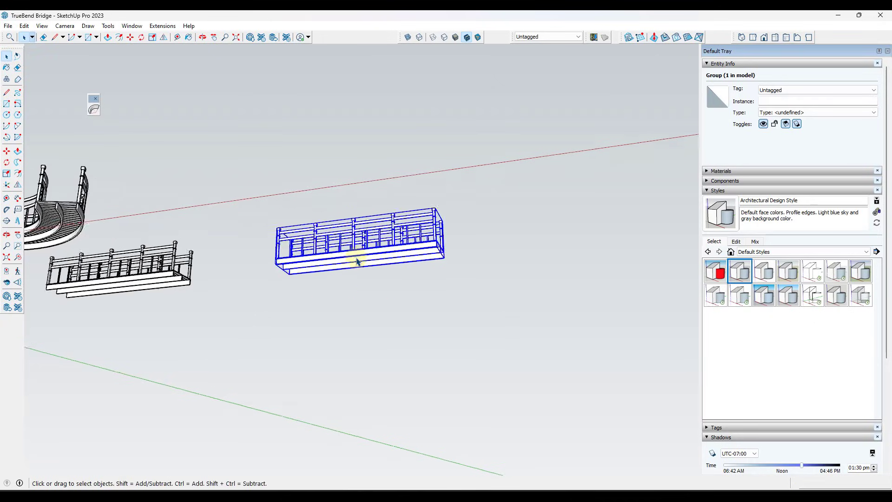
scroll(367, 245, "up", 3)
scroll(413, 272, "down", 2)
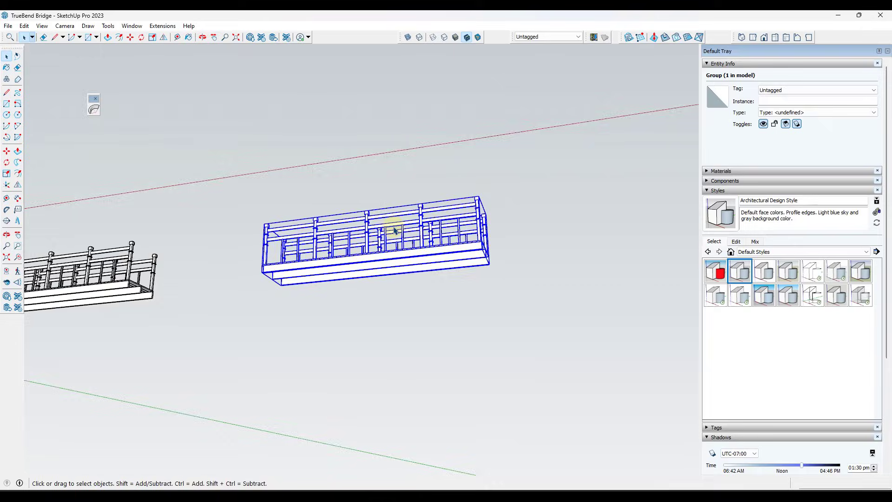
scroll(394, 230, "down", 1)
middle_click_drag(394, 230, 390, 192)
scroll(391, 257, "down", 2)
scroll(391, 266, "up", 1)
scroll(396, 255, "up", 1)
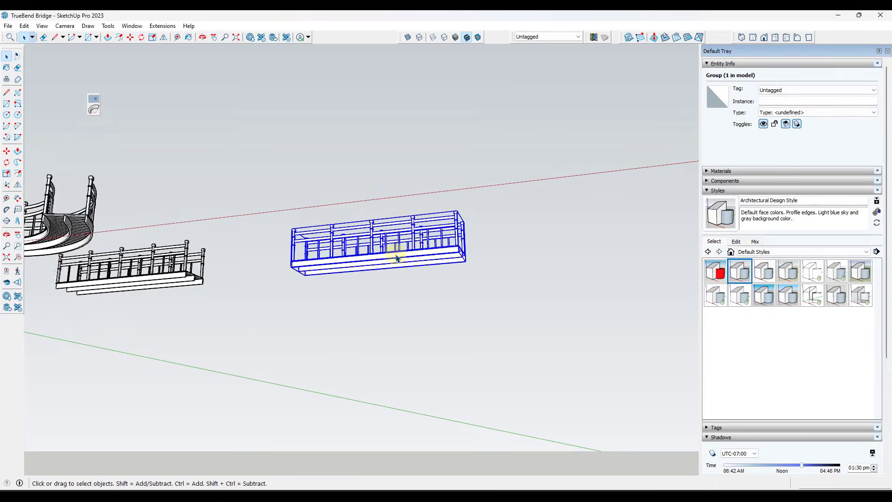
middle_click_drag(396, 258, 243, 404)
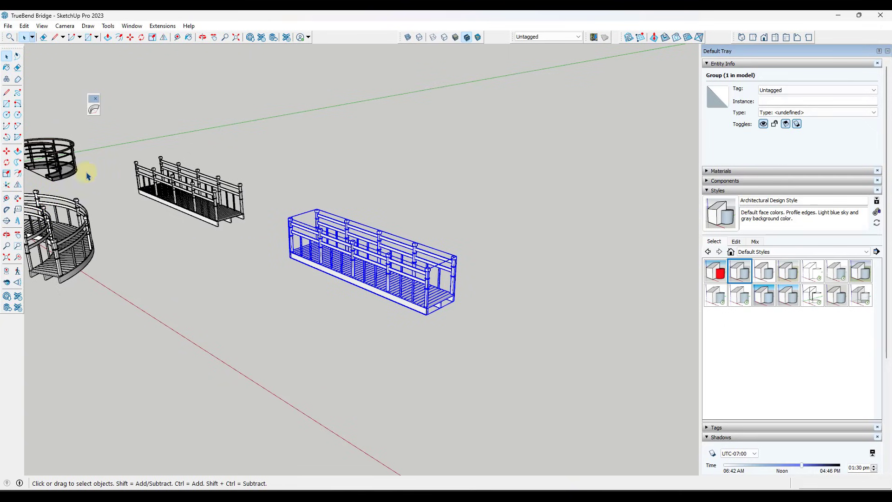
middle_click_drag(223, 290, 354, 238)
scroll(477, 235, "up", 3)
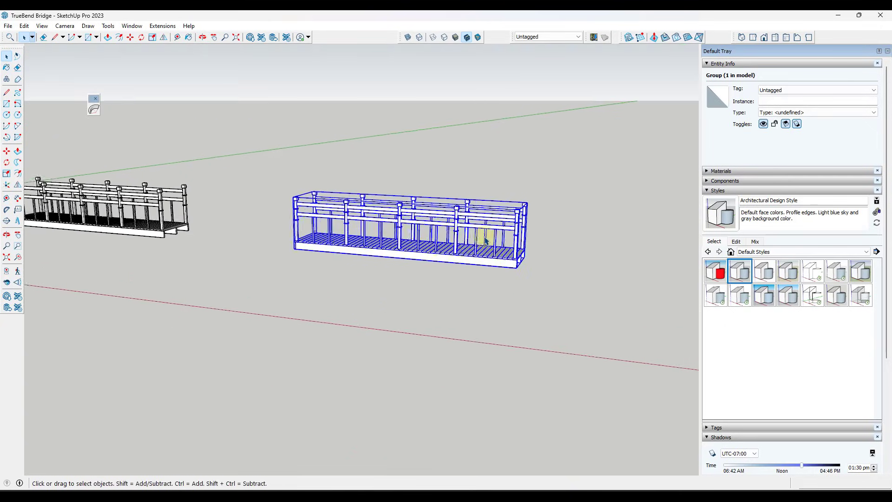
Save the model and place another copy of the selected straight bridge beside it along the red axis
left_click(8, 26)
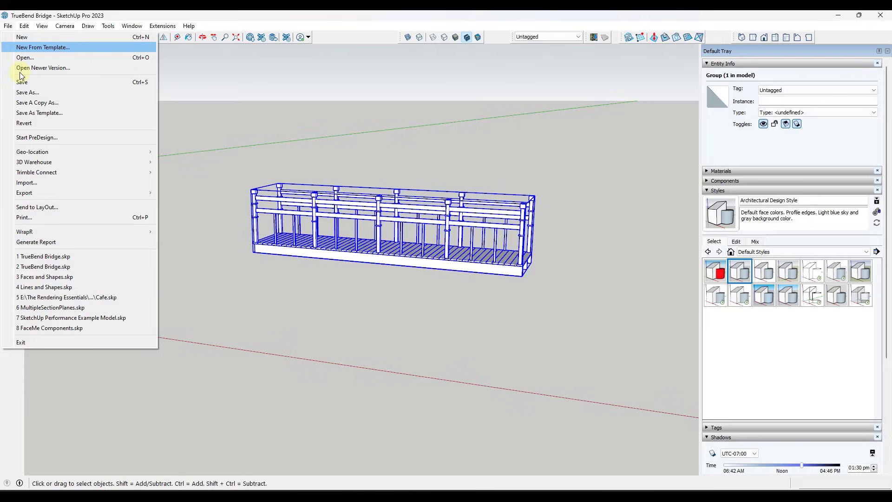
left_click(30, 85)
scroll(231, 182, "down", 3)
middle_click_drag(308, 203, 315, 219)
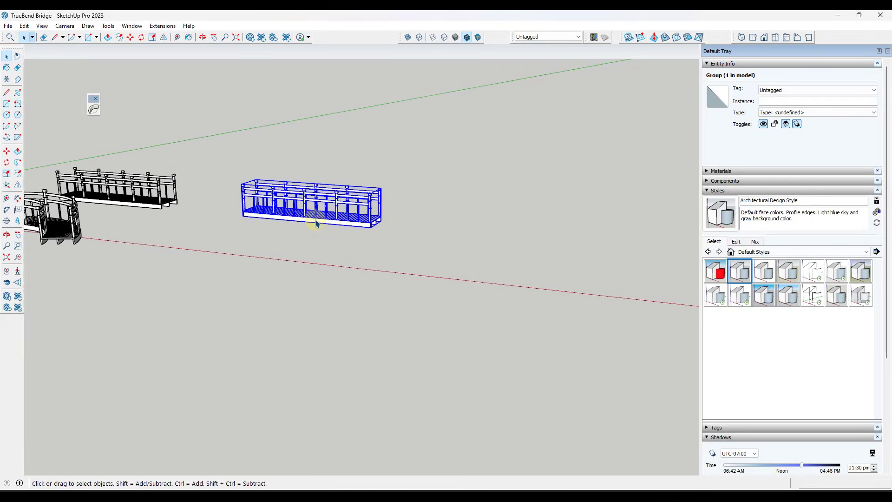
key("m")
left_click(333, 222)
key("ctrl")
left_click(530, 235)
key("space")
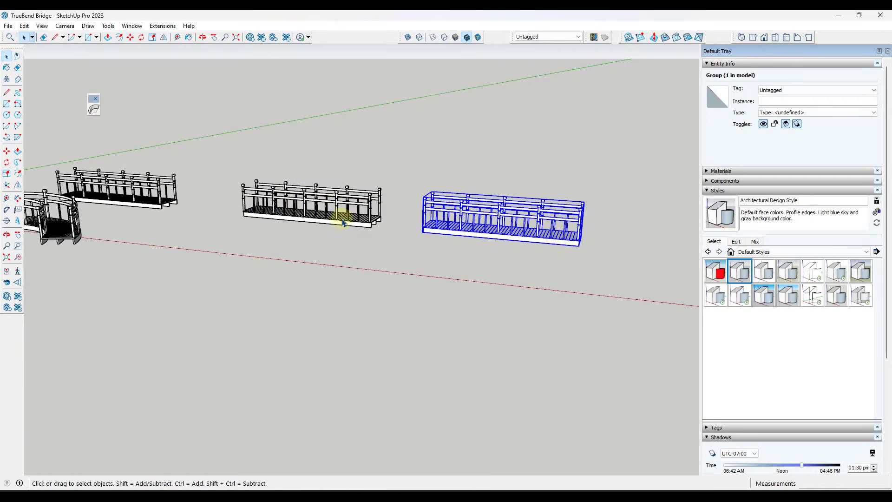
Try a vertical arch bend of about 119.8 degrees on the middle straight bridge with TrueBend, and exit without applying it
left_click(339, 216)
scroll(319, 200, "up", 2)
left_click(93, 109)
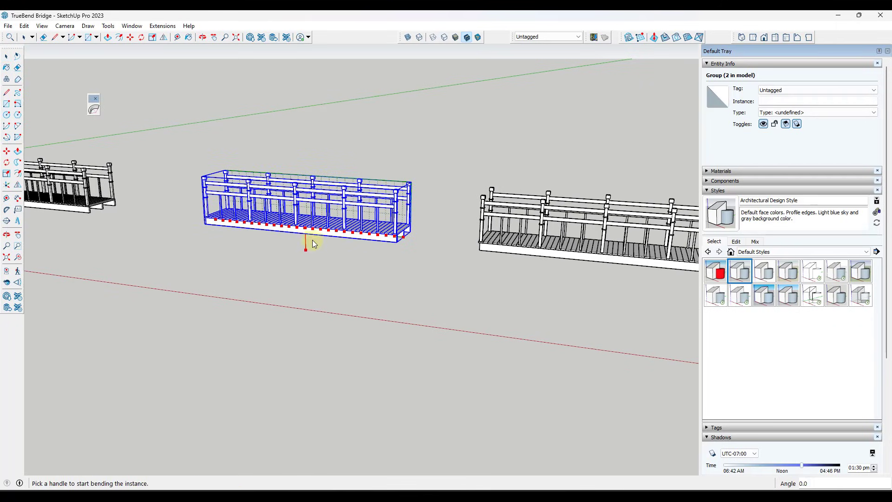
mouse_move(306, 250)
left_mouse_down()
mouse_move(307, 367)
mouse_move(314, 256)
mouse_move(309, 369)
mouse_move(315, 260)
left_mouse_up()
middle_click_drag(316, 260, 353, 222)
middle_click_drag(198, 231, 396, 216)
scroll(371, 209, "down", 1)
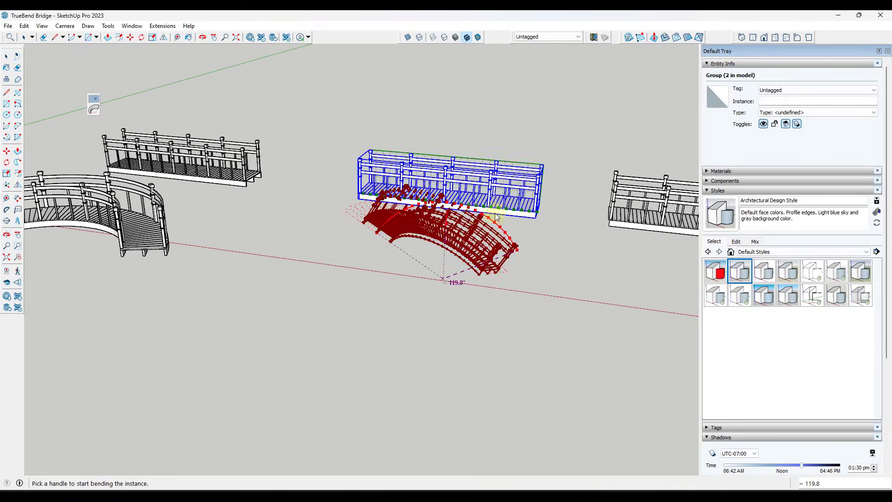
middle_click_drag(445, 205, 393, 211)
key("space")
Rotate the farthest straight bridge copy onto its side about its long axis, and move it away from the row toward the red axis
scroll(385, 181, "down", 3)
scroll(522, 142, "up", 1)
scroll(497, 199, "down", 2)
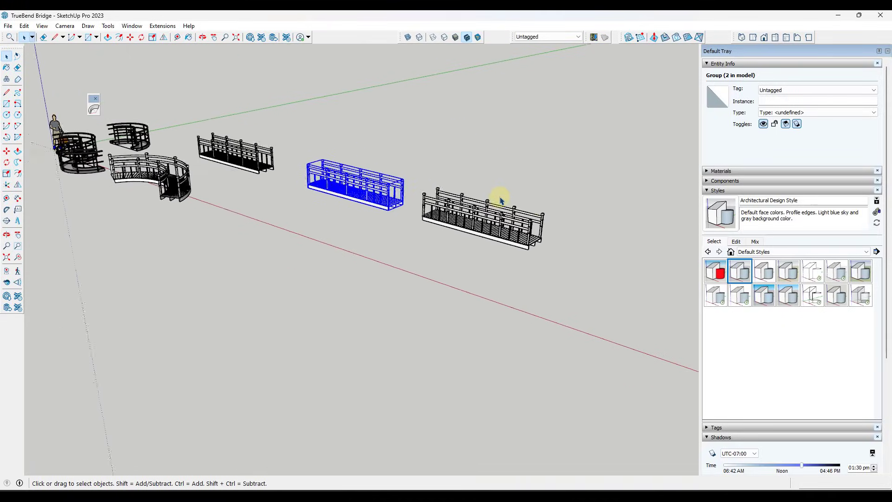
left_click(516, 217)
scroll(532, 221, "up", 1)
key("m")
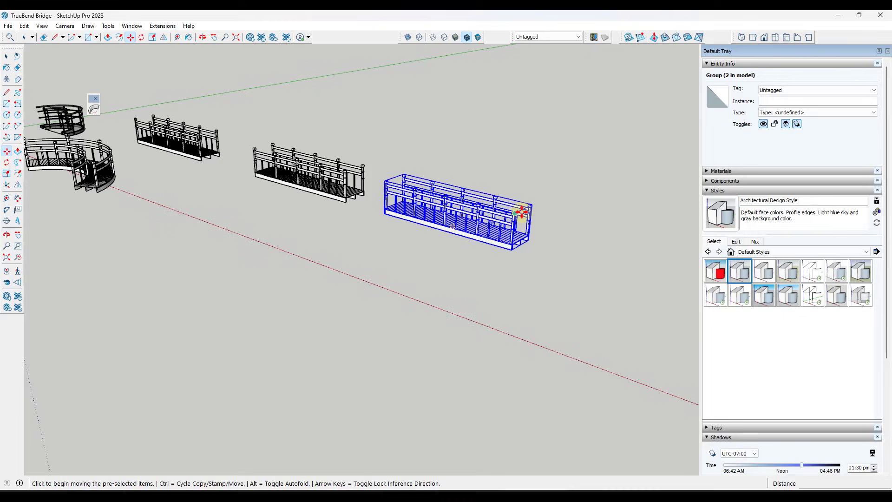
left_click(525, 208)
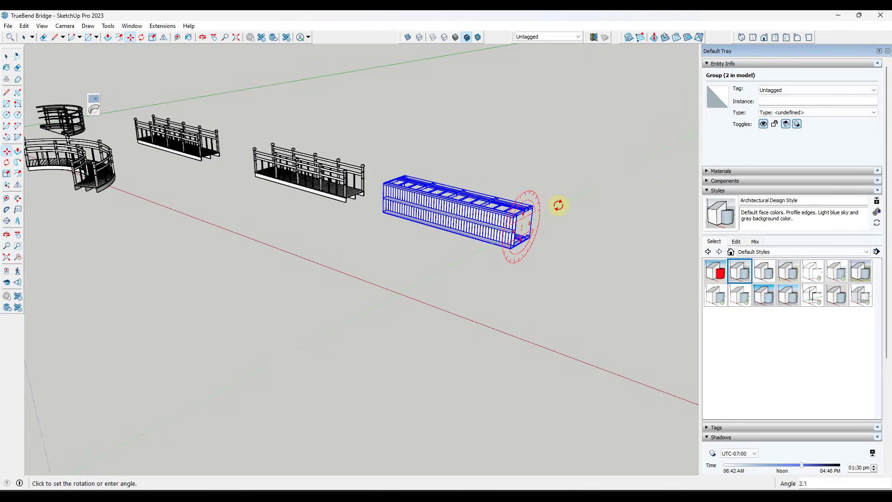
left_click(560, 204)
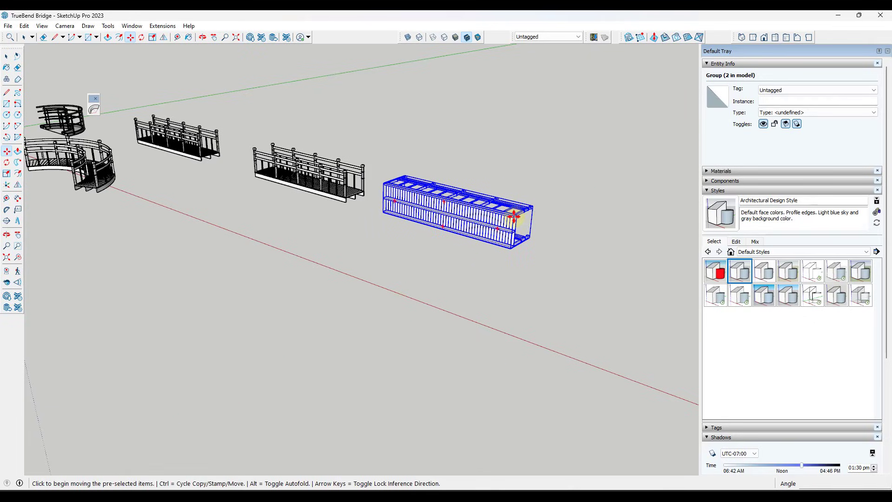
left_click(514, 217)
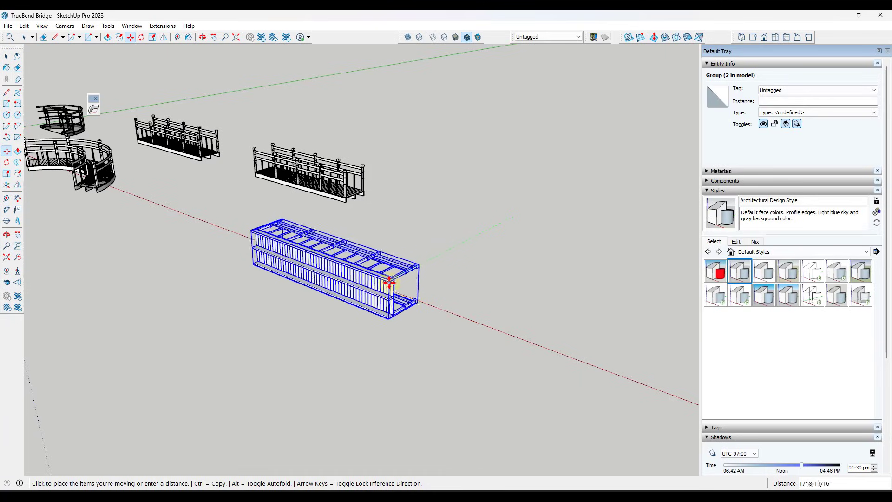
left_click(386, 284)
middle_click_drag(324, 227, 432, 279)
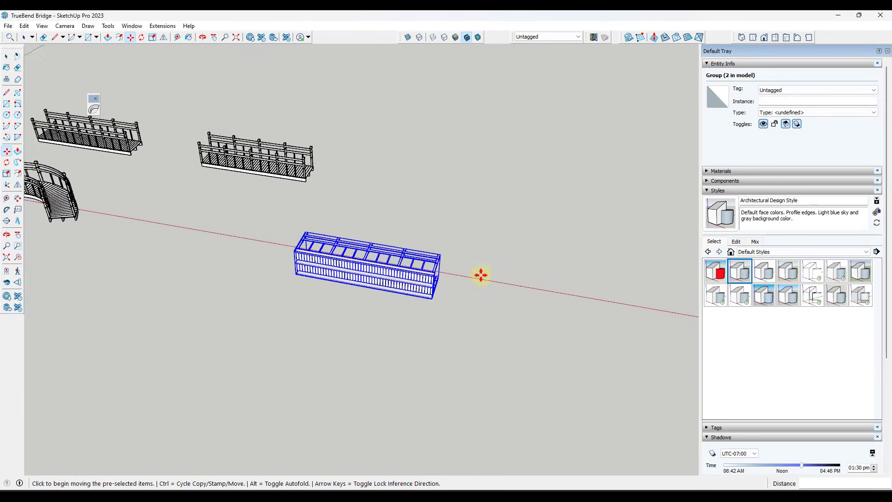
Bend the bridge lying on its side 90 degrees with TrueBend and apply the bend
scroll(316, 281, "up", 5)
key("space")
left_click(93, 111)
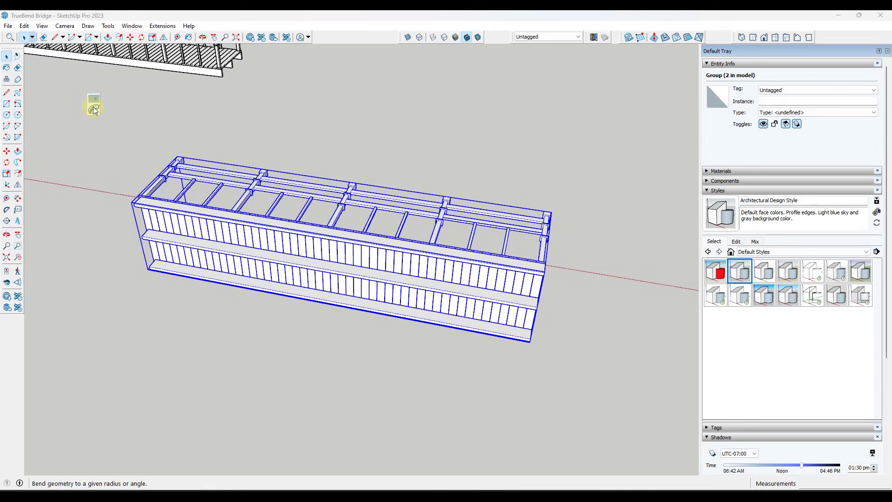
left_click_drag(319, 289, 297, 316)
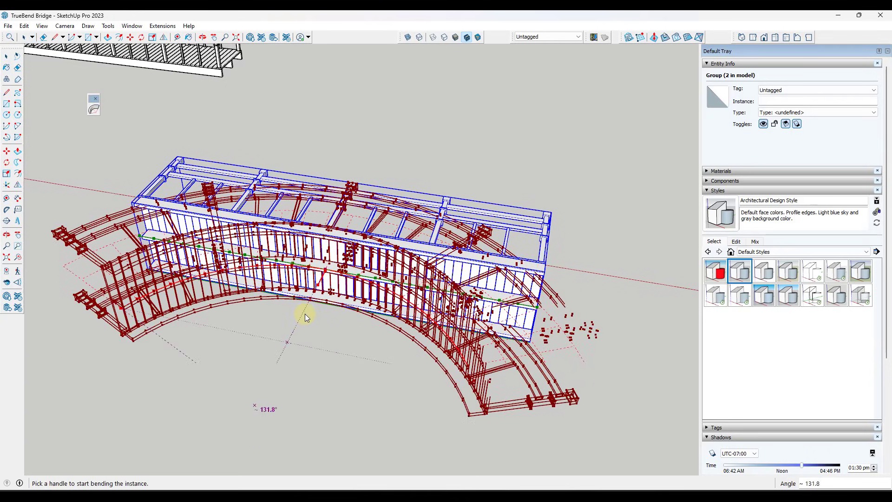
type("90")
key("Return")
key("space")
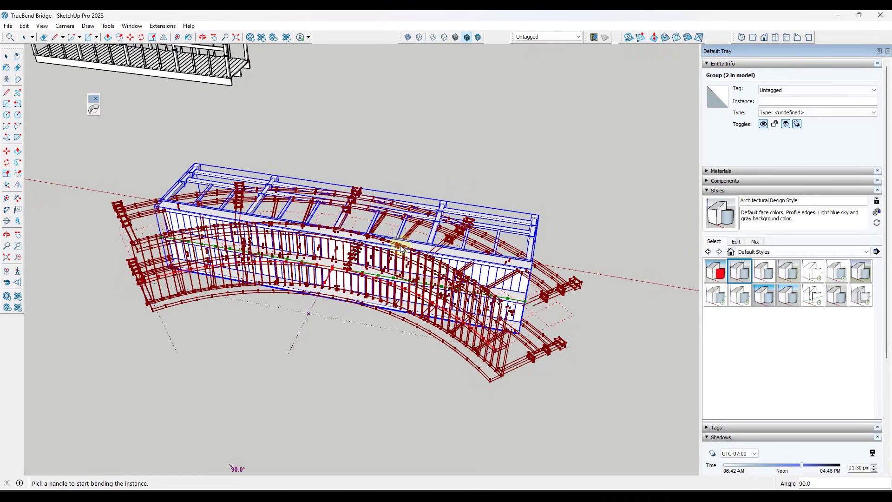
Rotate the bent bridge 90 degrees about its long axis so that it stands upright as an arch
scroll(397, 233, "down", 3)
middle_click_drag(394, 233, 362, 346)
scroll(435, 312, "up", 1)
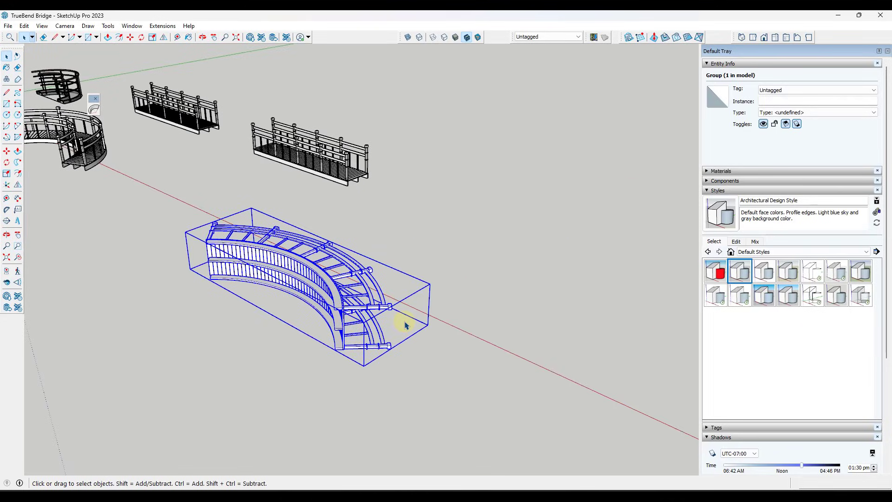
key("m")
left_click(421, 308)
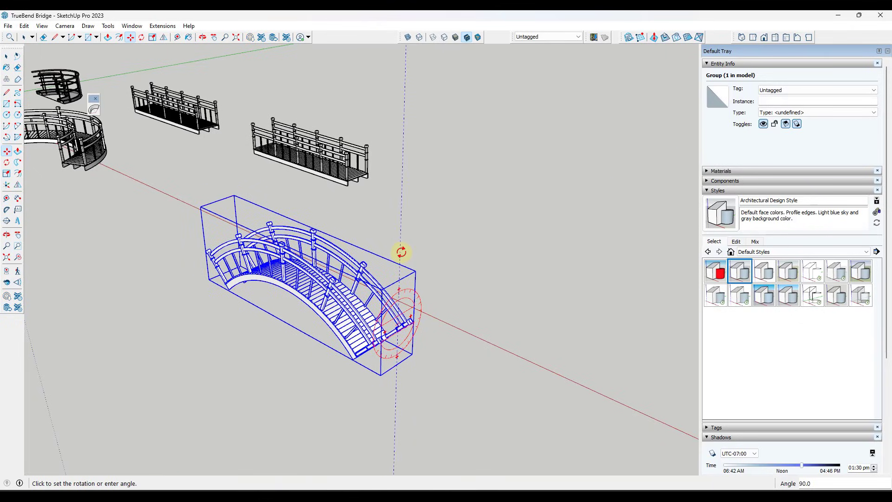
left_click(401, 251)
Raise the arched bridge vertically, and shift it about 3 ft 2 in along the green axis from its bottom corner
left_click(381, 289)
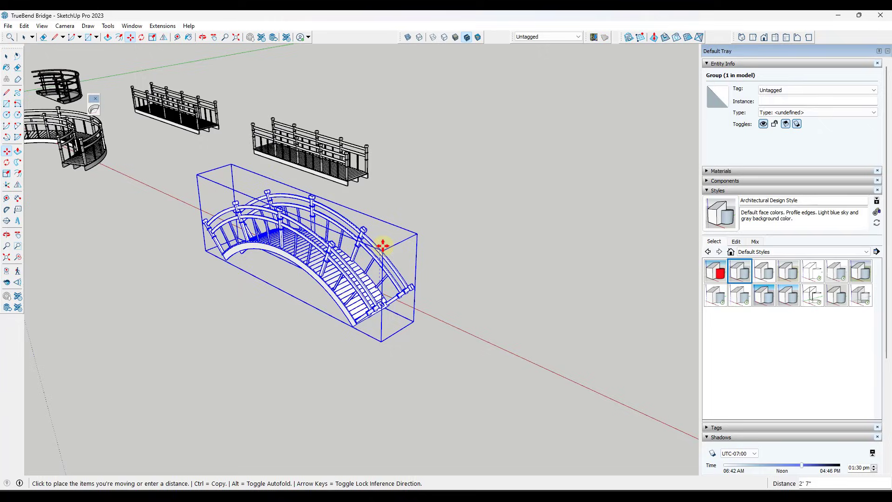
left_click(384, 243)
left_click(414, 308)
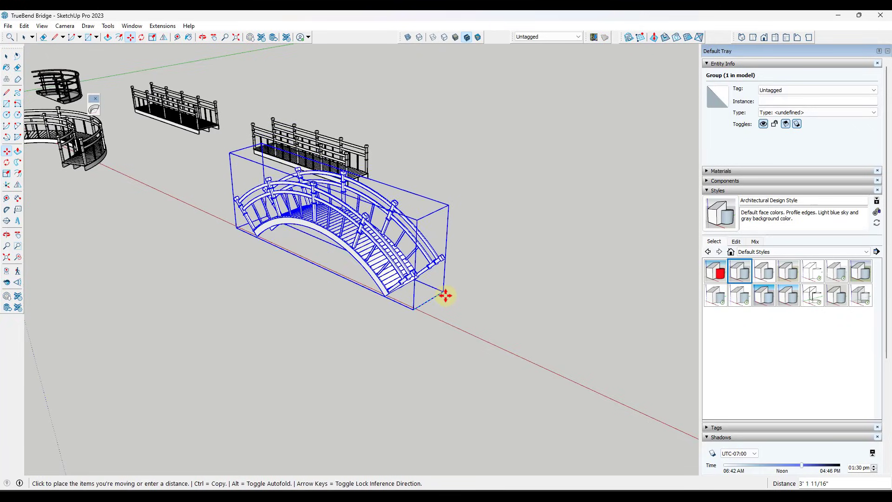
left_click(445, 295)
middle_click_drag(275, 258, 378, 231)
key("space")
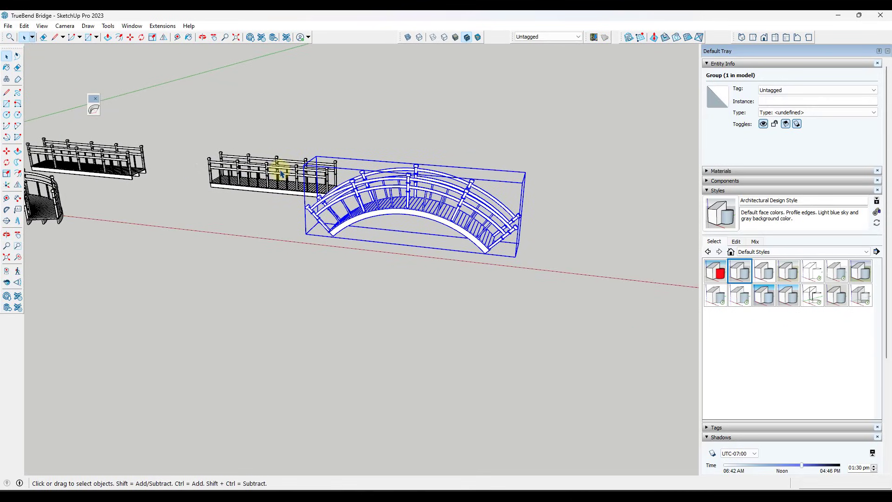
Examine the arched bridge from several angles, opening its group to inspect the bent geometry and exiting it
middle_click_drag(414, 245, 374, 243)
scroll(375, 253, "up", 3)
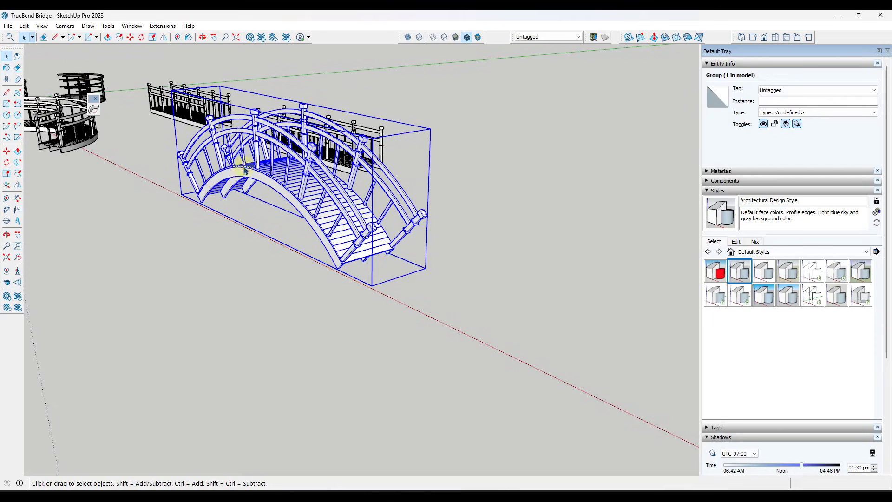
double_click(276, 179)
middle_click_drag(279, 189, 412, 162)
left_click(448, 83)
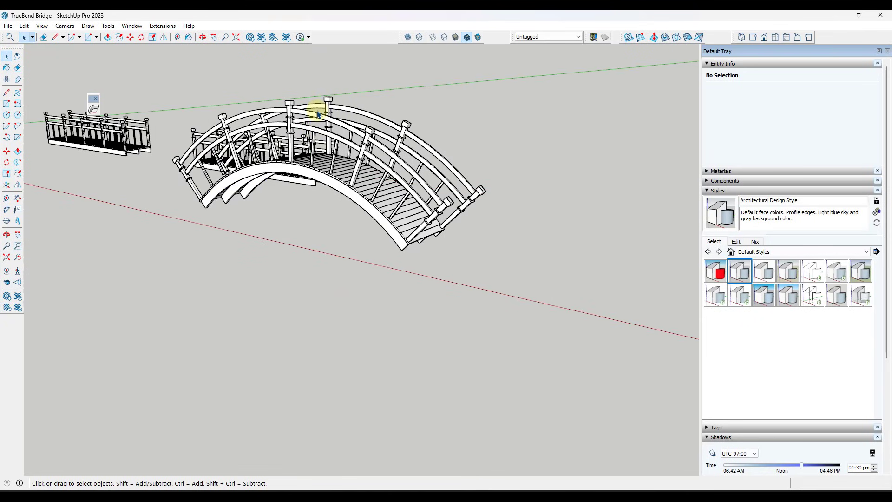
middle_click_drag(317, 114, 370, 123)
scroll(370, 169, "up", 4)
scroll(371, 163, "down", 4)
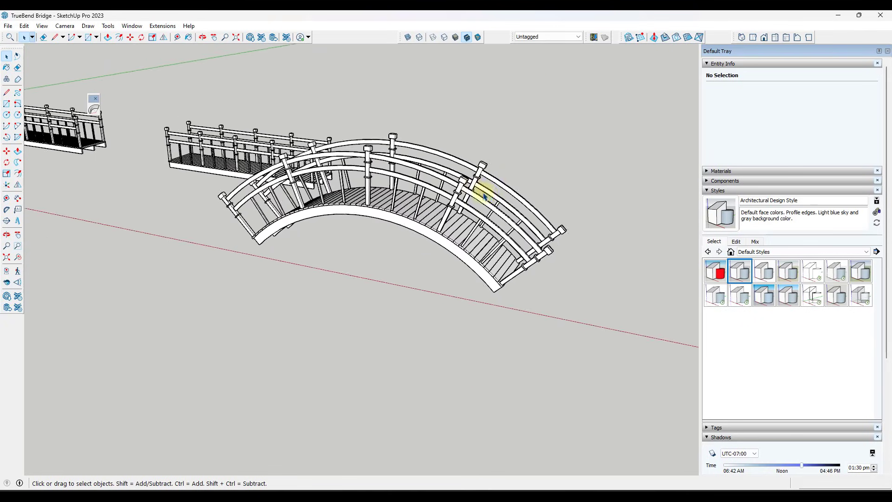
scroll(481, 195, "up", 2)
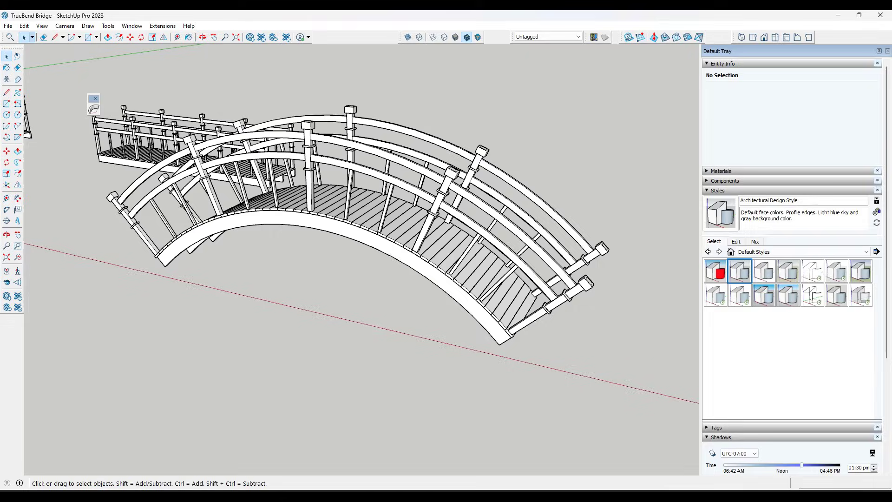